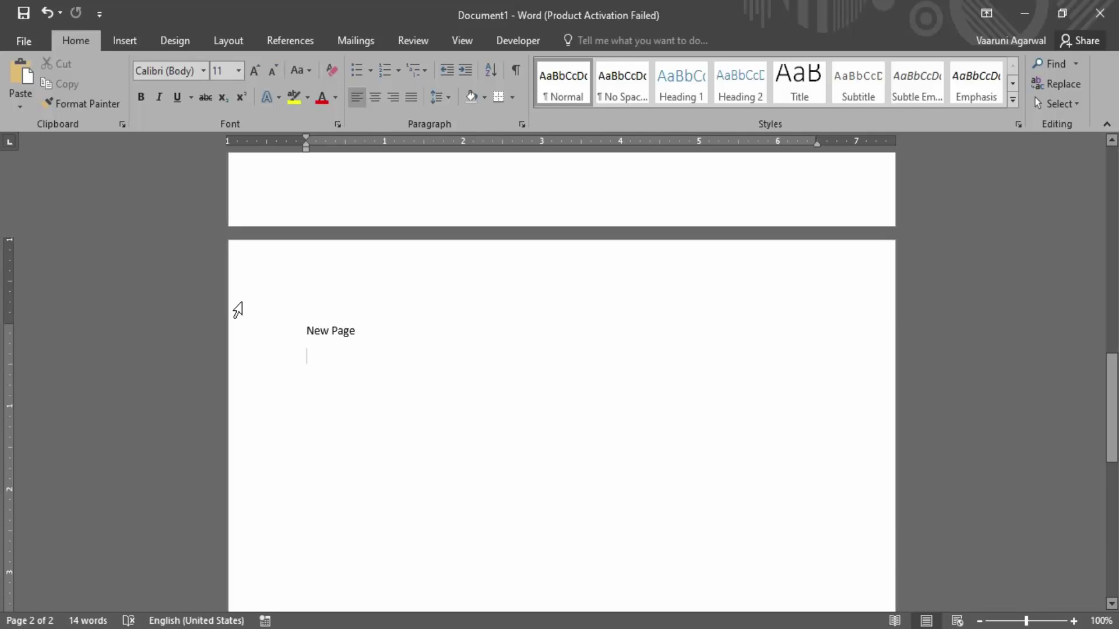
# - Switch to the Design tab to show the page background options
pyautogui.click(175, 42)
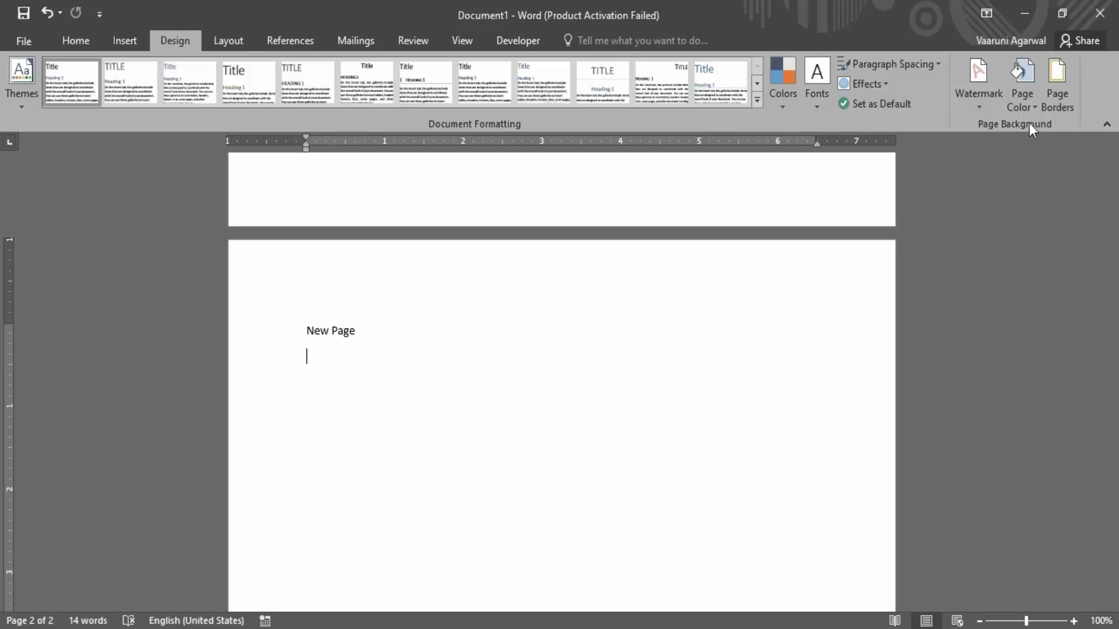
# - Open the Page Borders dialog and choose the Box setting
pyautogui.click(1061, 103)
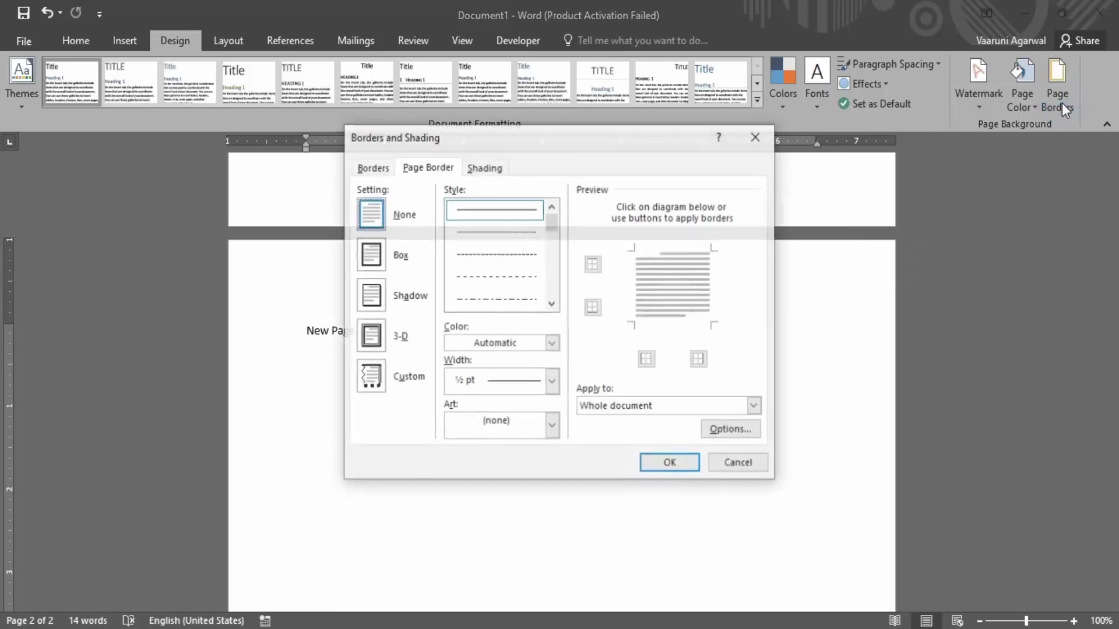
pyautogui.moveTo(608, 142)
pyautogui.mouseDown()
pyautogui.moveTo(676, 191)
pyautogui.moveTo(731, 200)
pyautogui.mouseUp()
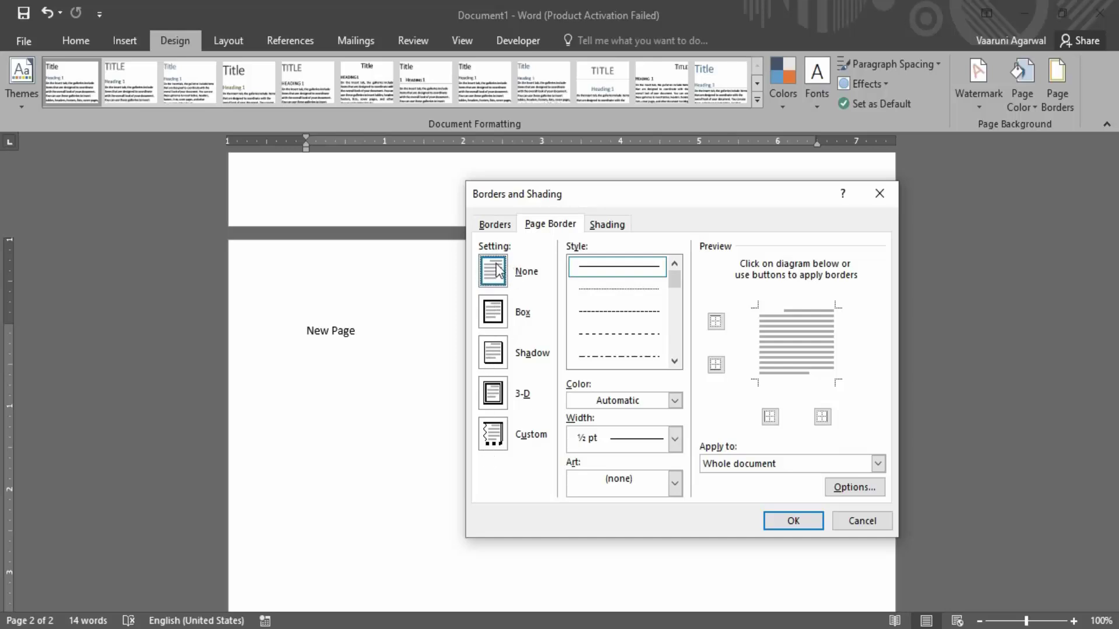
pyautogui.click(501, 316)
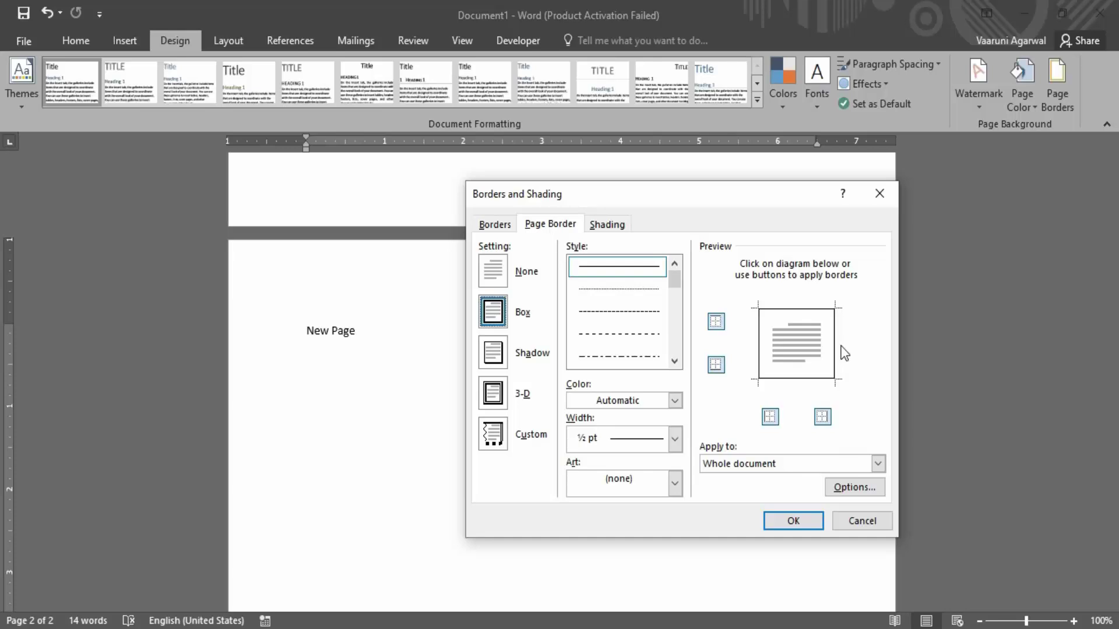
# - Toggle the preview edges so the border keeps left, right and bottom but no top
pyautogui.click(715, 329)
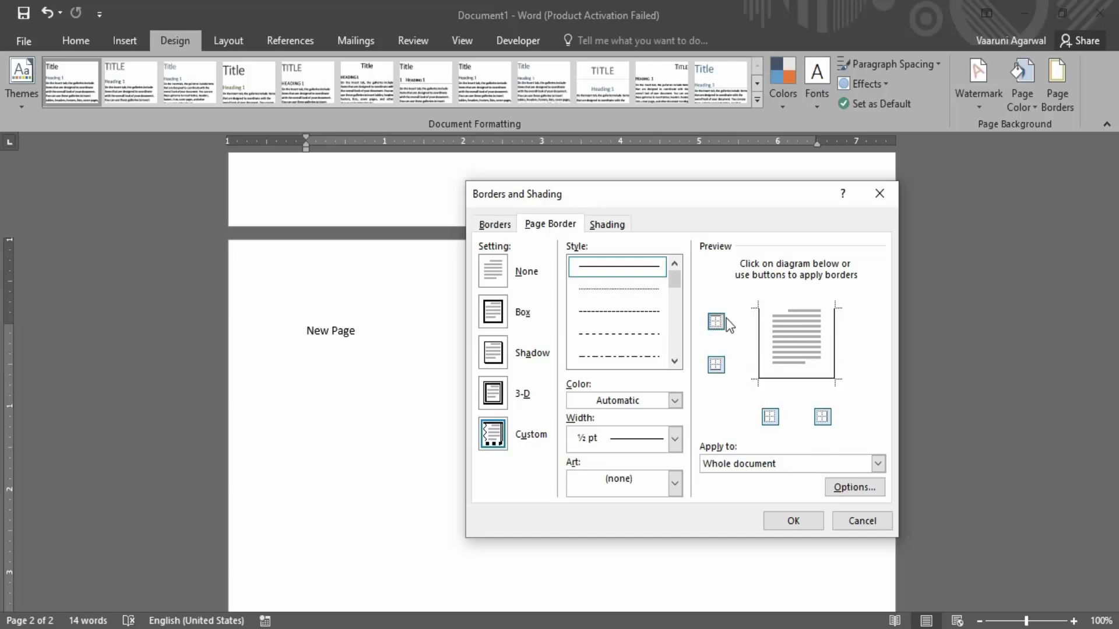
pyautogui.click(717, 323)
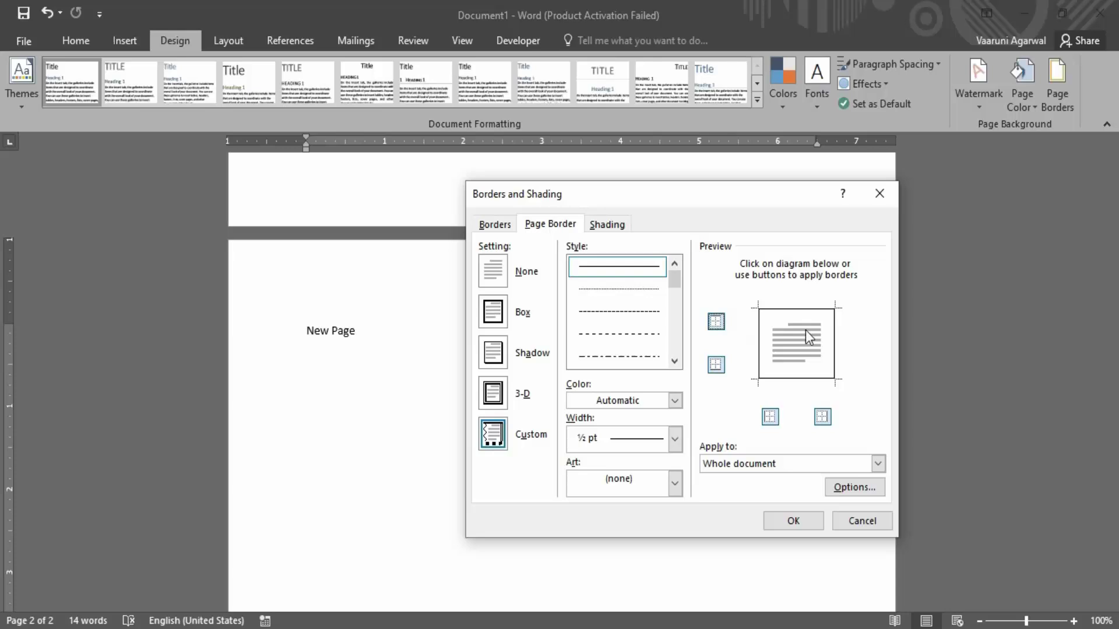
pyautogui.click(718, 366)
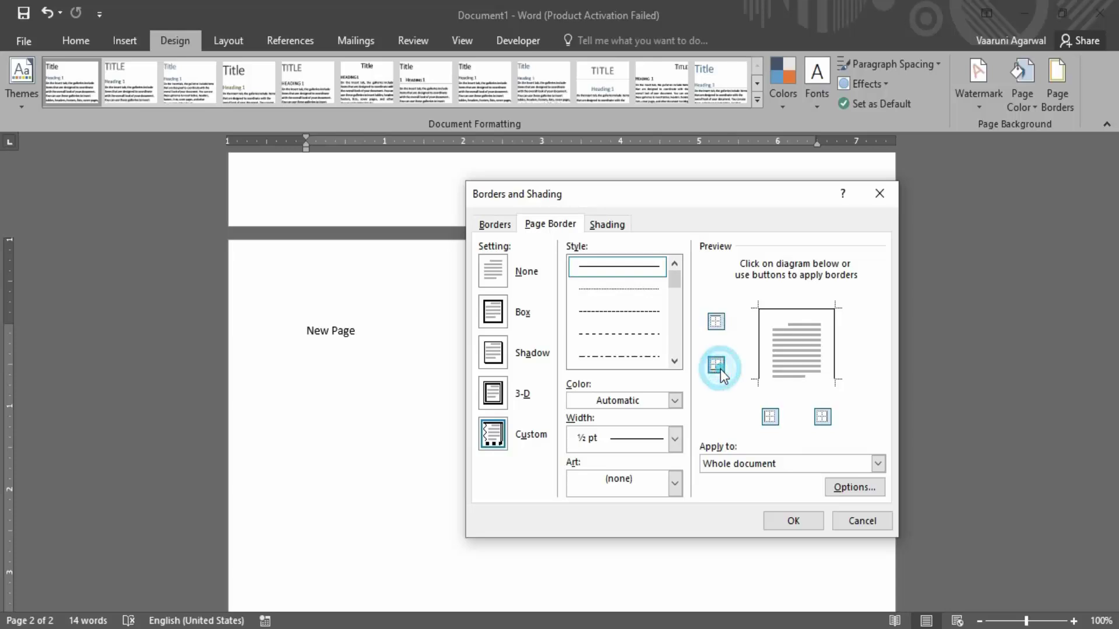
pyautogui.click(773, 417)
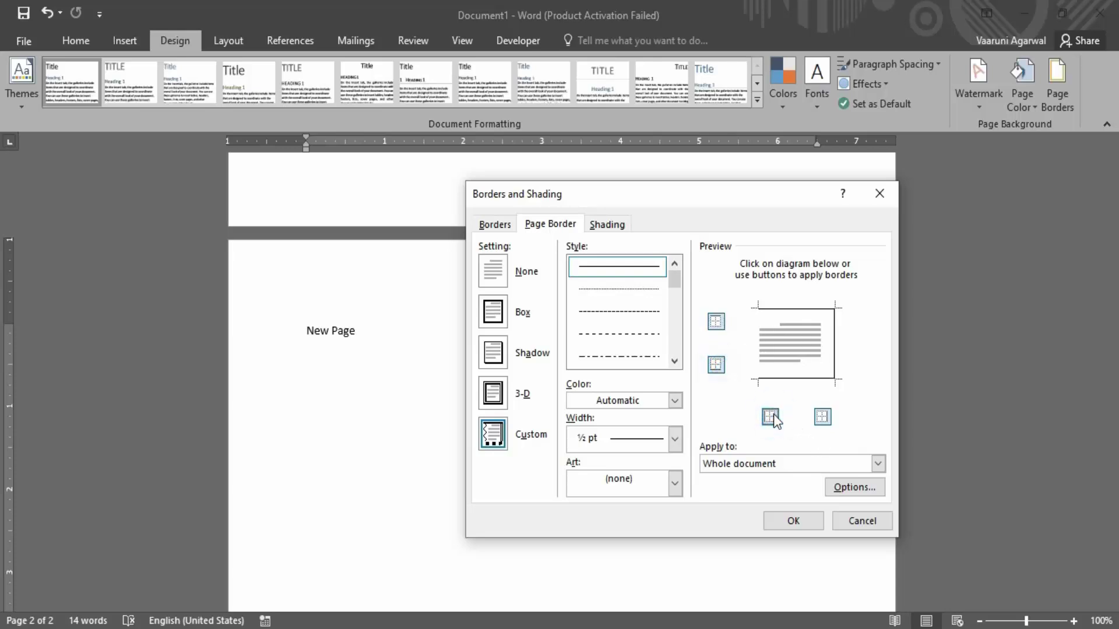
pyautogui.click(822, 417)
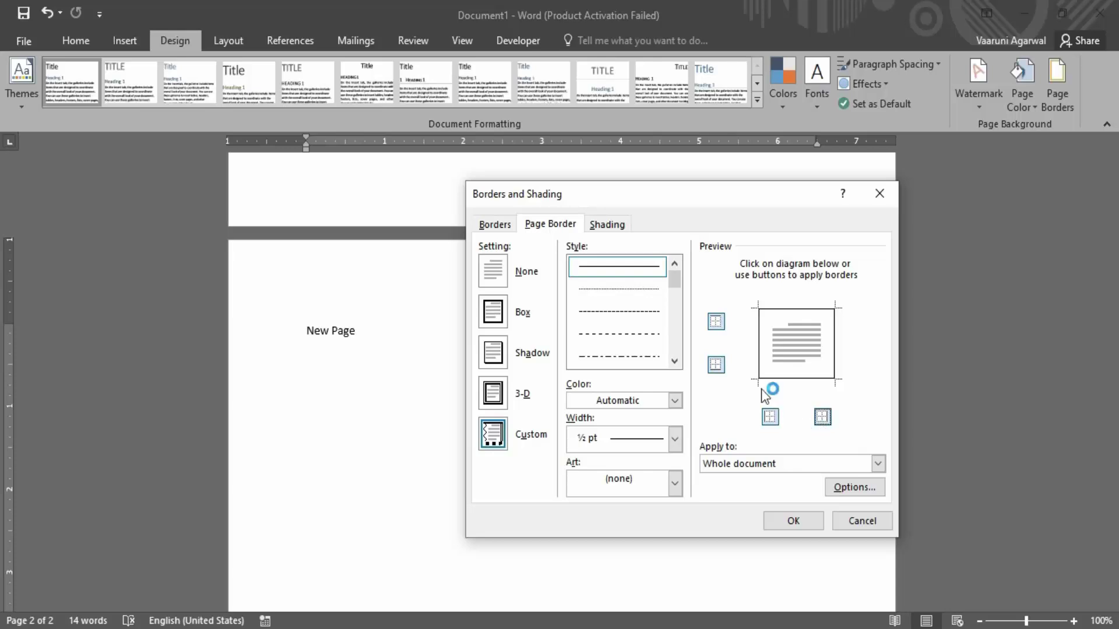
pyautogui.click(716, 321)
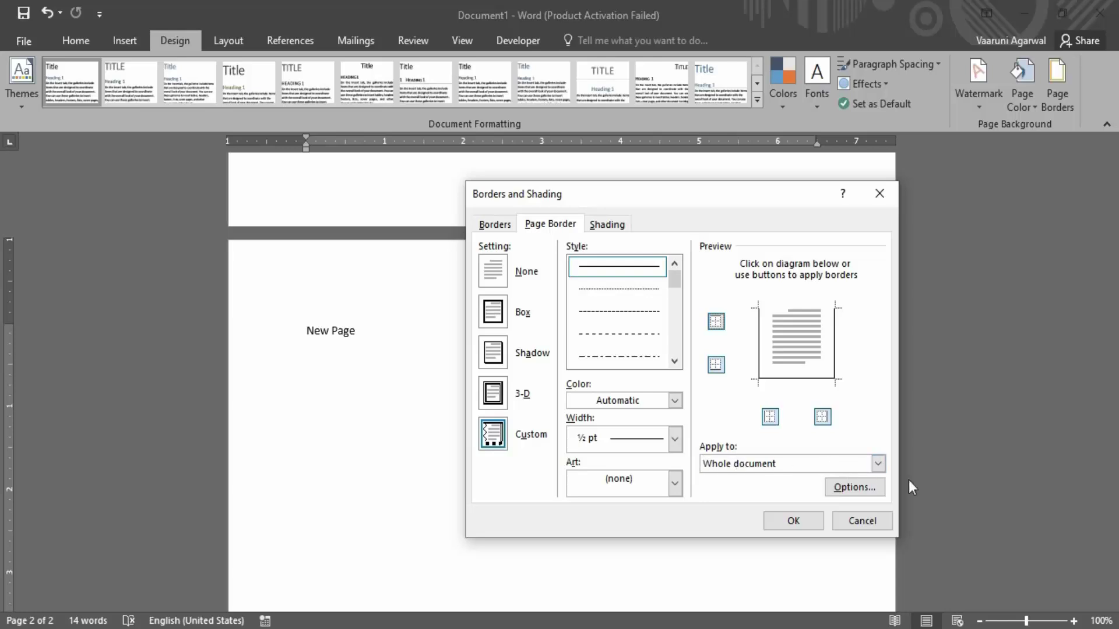
pyautogui.click(878, 464)
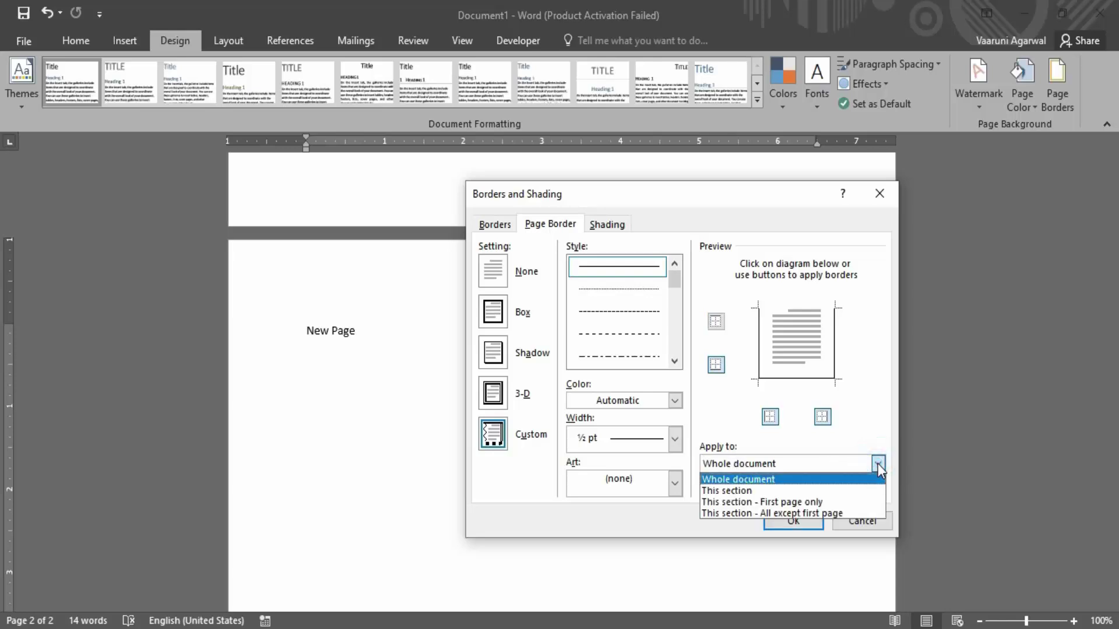
# - Apply the border to this section and try 50 pt and 5050 pt margins, dismissing the limit warning
pyautogui.click(741, 490)
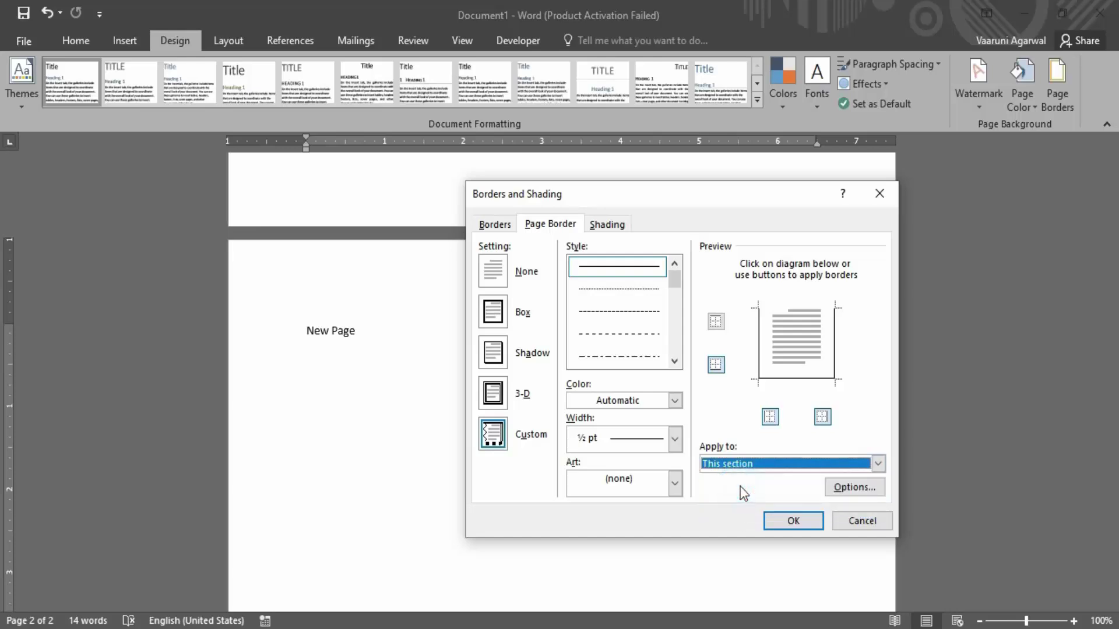
pyautogui.click(851, 485)
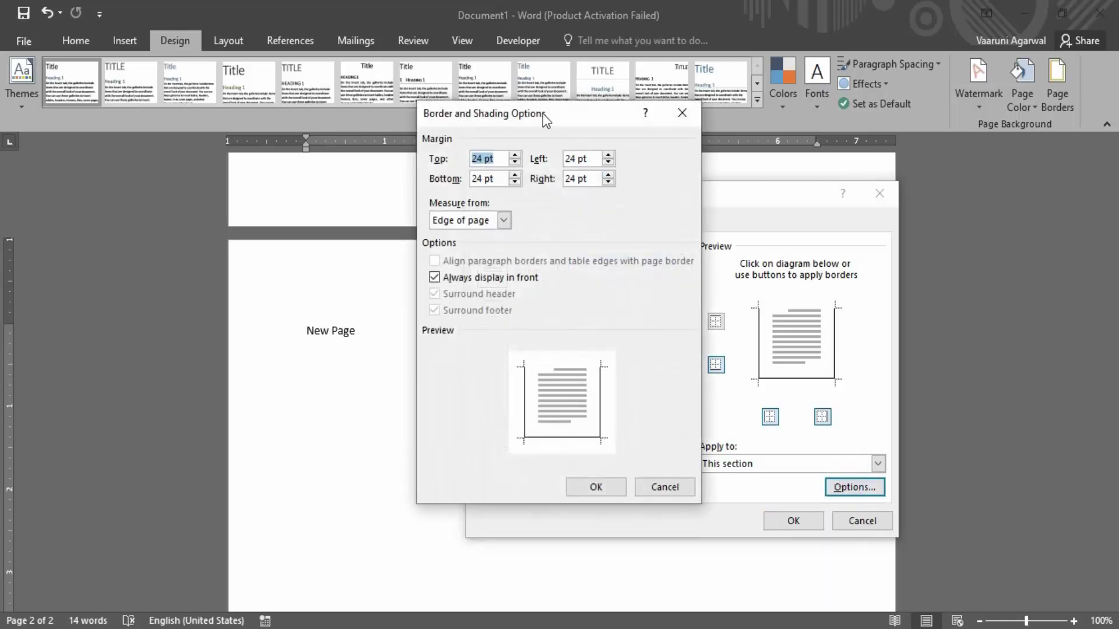
pyautogui.moveTo(543, 115); pyautogui.dragTo(621, 166)
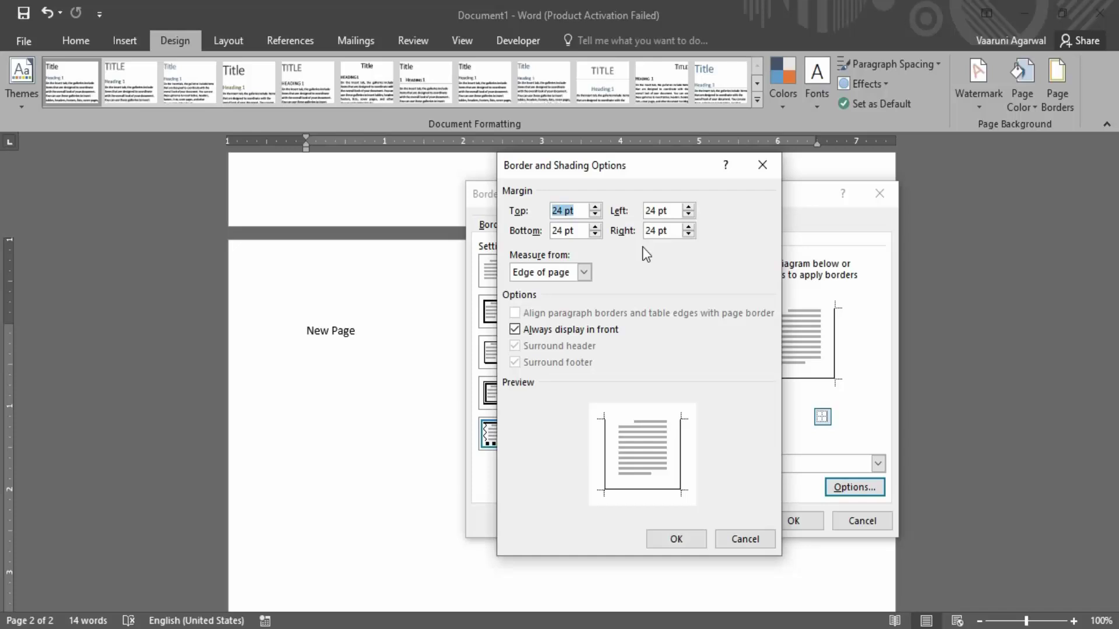
pyautogui.moveTo(563, 232); pyautogui.dragTo(542, 232)
pyautogui.write('50')
pyautogui.moveTo(656, 211); pyautogui.dragTo(643, 232)
pyautogui.write('50')
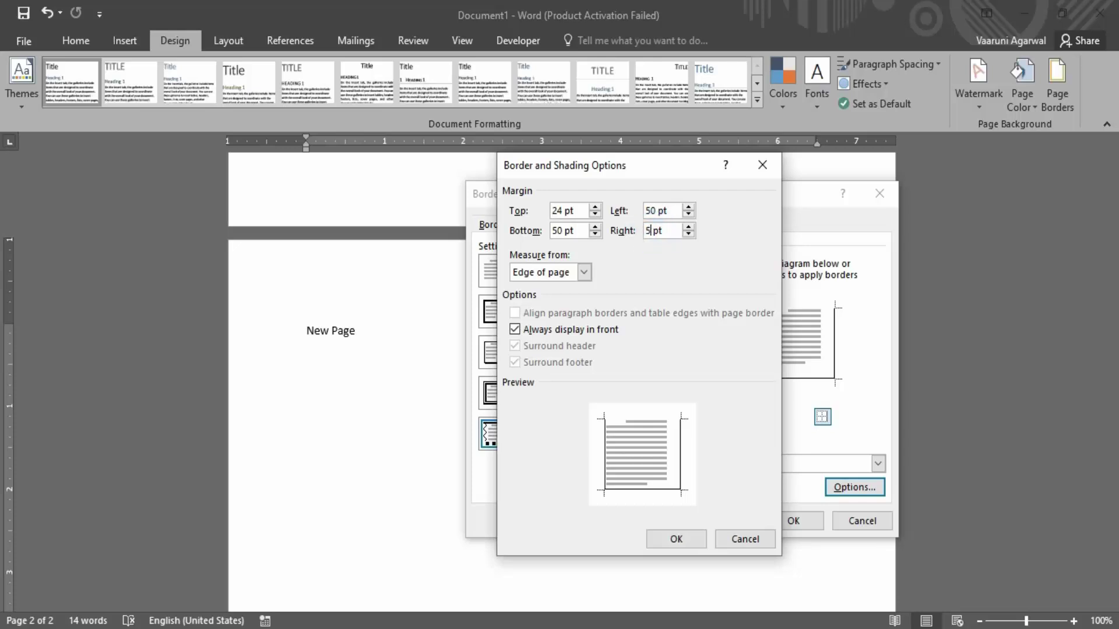
pyautogui.write('50')
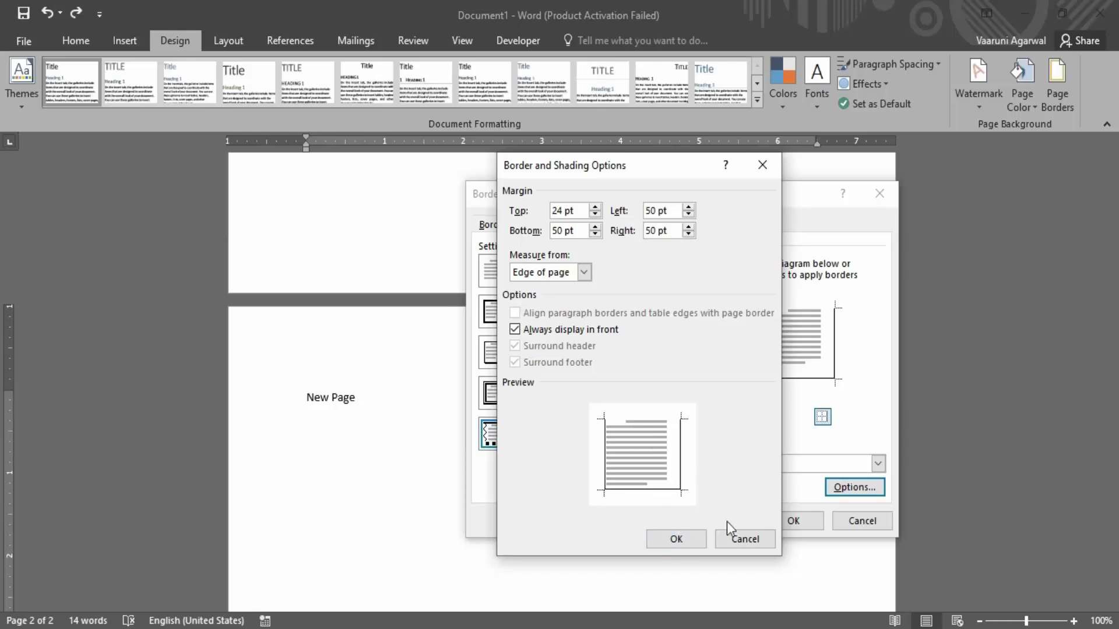
pyautogui.click(676, 538)
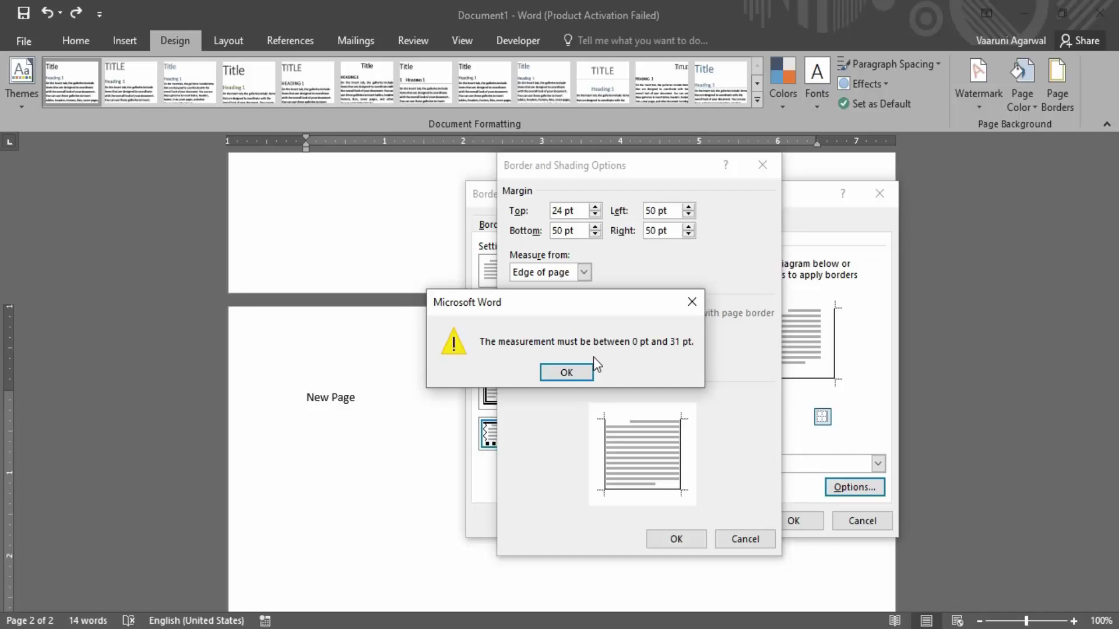
pyautogui.click(577, 371)
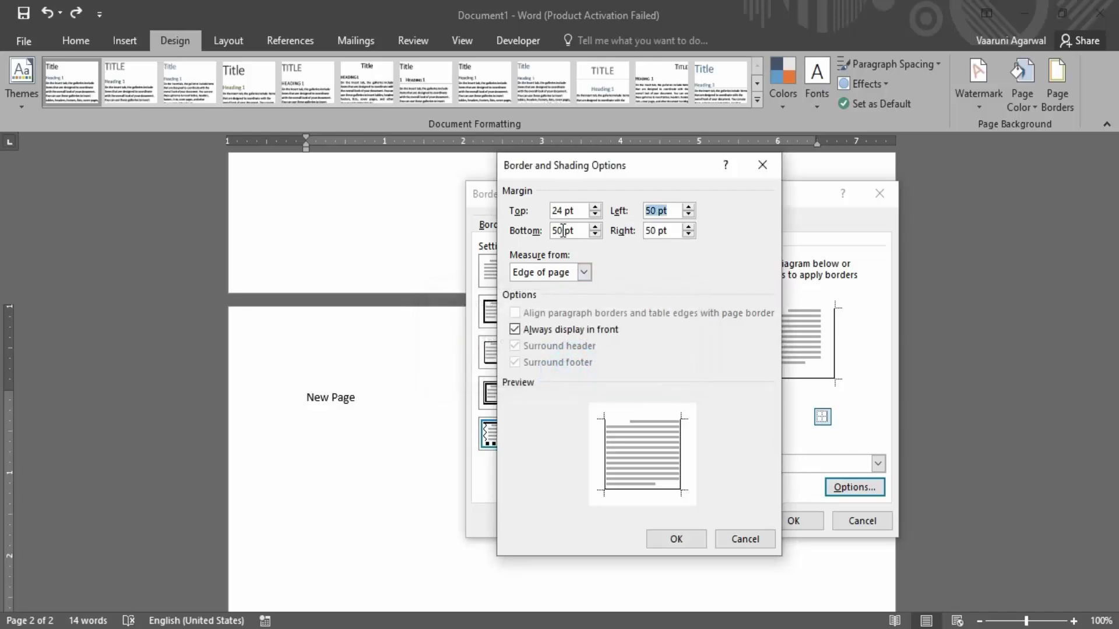
# - Set the bottom, left and right border margins to 31 pt and accept
pyautogui.doubleClick(563, 231)
pyautogui.press('BackSpace')
pyautogui.write('31')
pyautogui.doubleClick(652, 210)
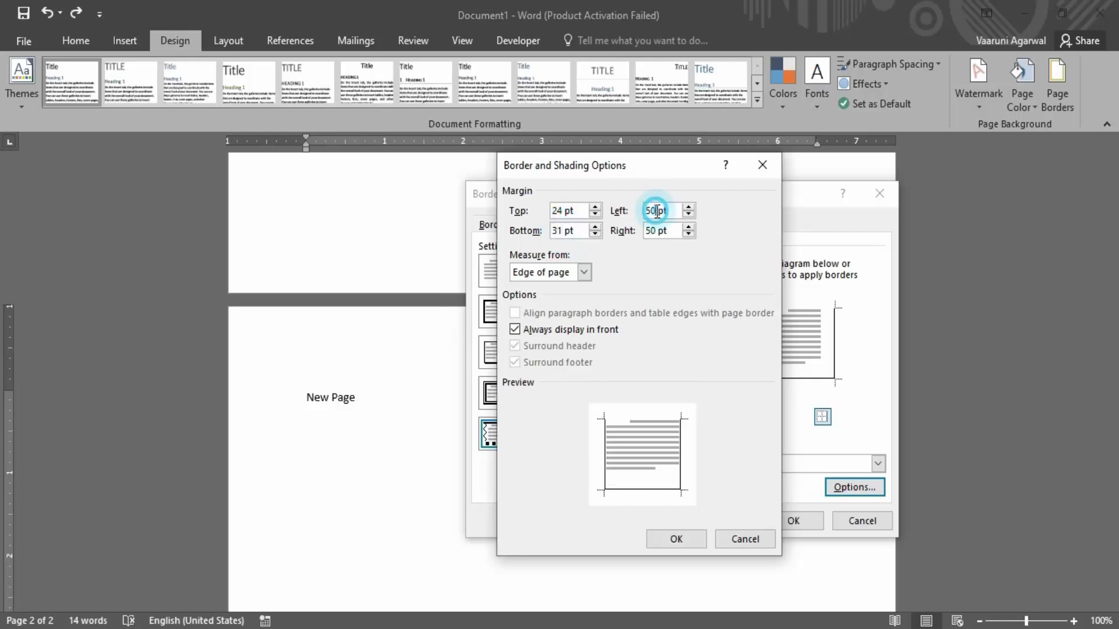
pyautogui.write('31')
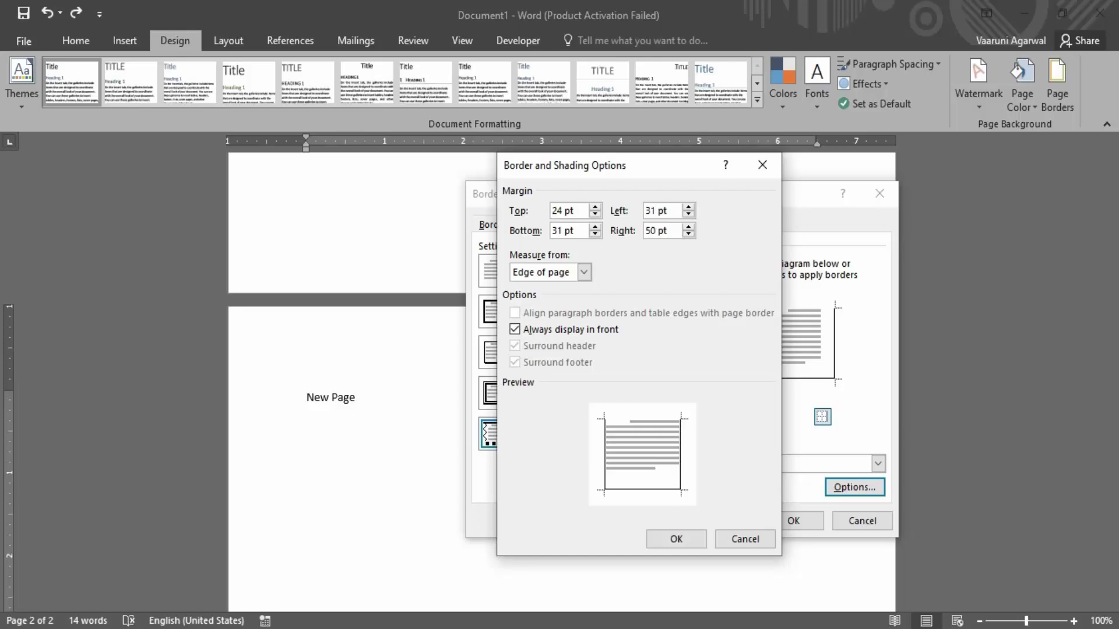
pyautogui.doubleClick(658, 230)
pyautogui.write('31')
pyautogui.click(662, 536)
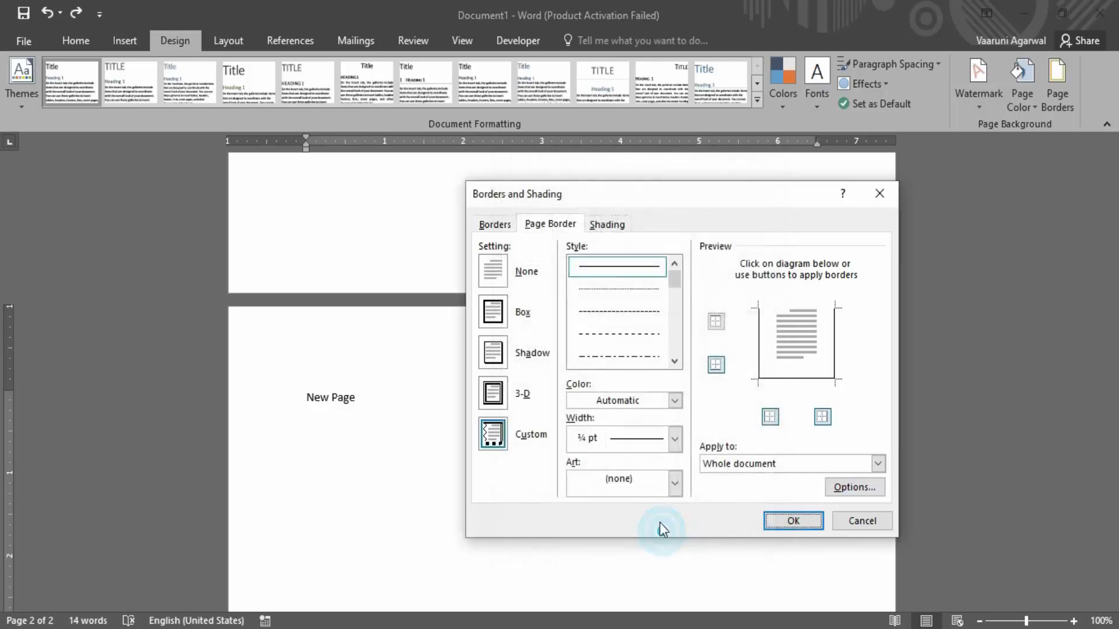
# - Apply the three-sided page border to the document and check the pages
pyautogui.click(806, 521)
pyautogui.scroll(-10, 805, 421)
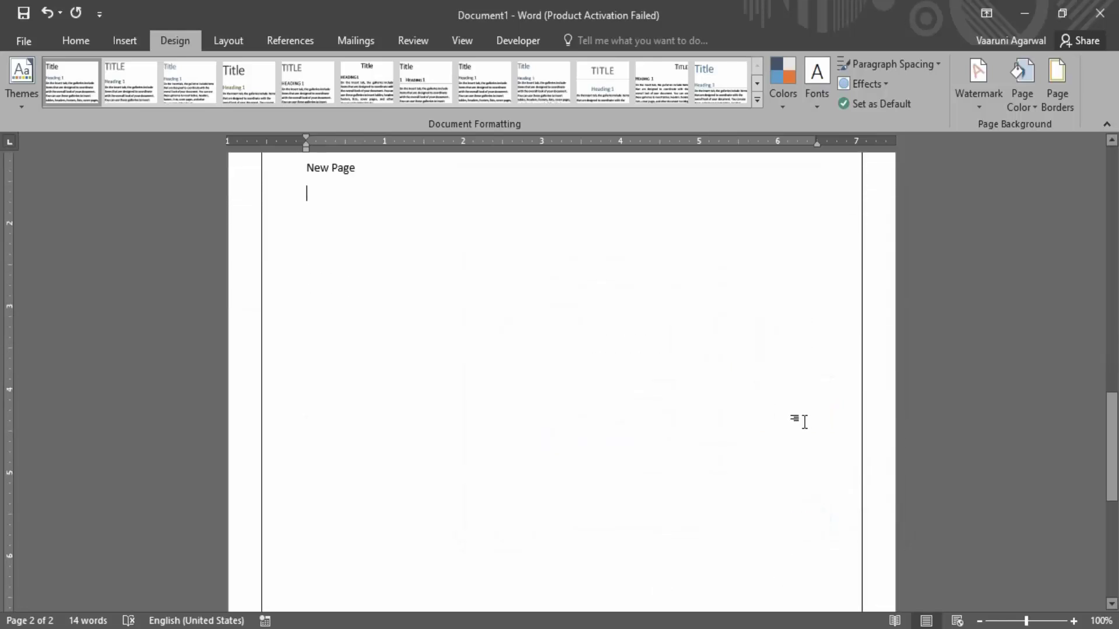
pyautogui.scroll(9, 805, 422)
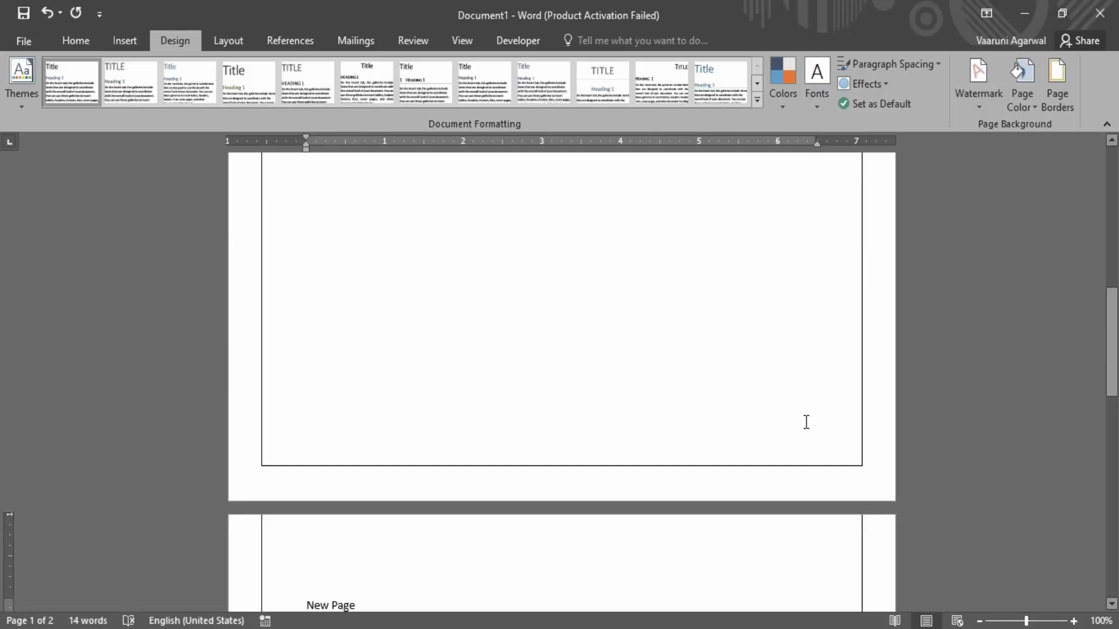
# - Undo the border, then re-create a Box border without a top edge and open Options
pyautogui.hotkey('ctrl', 'z')
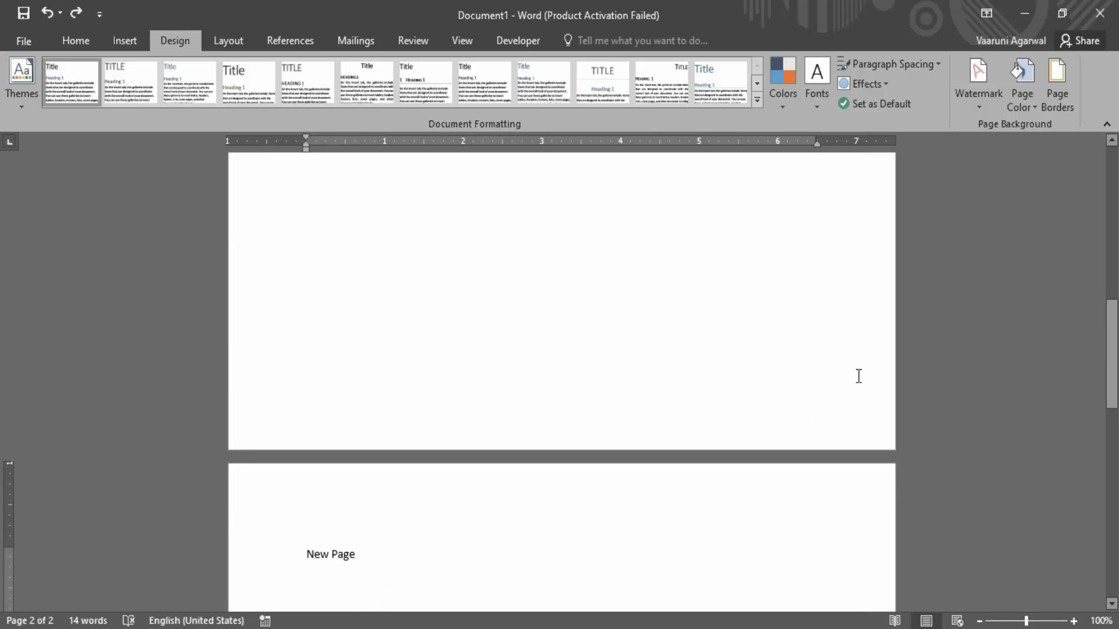
pyautogui.click(1057, 88)
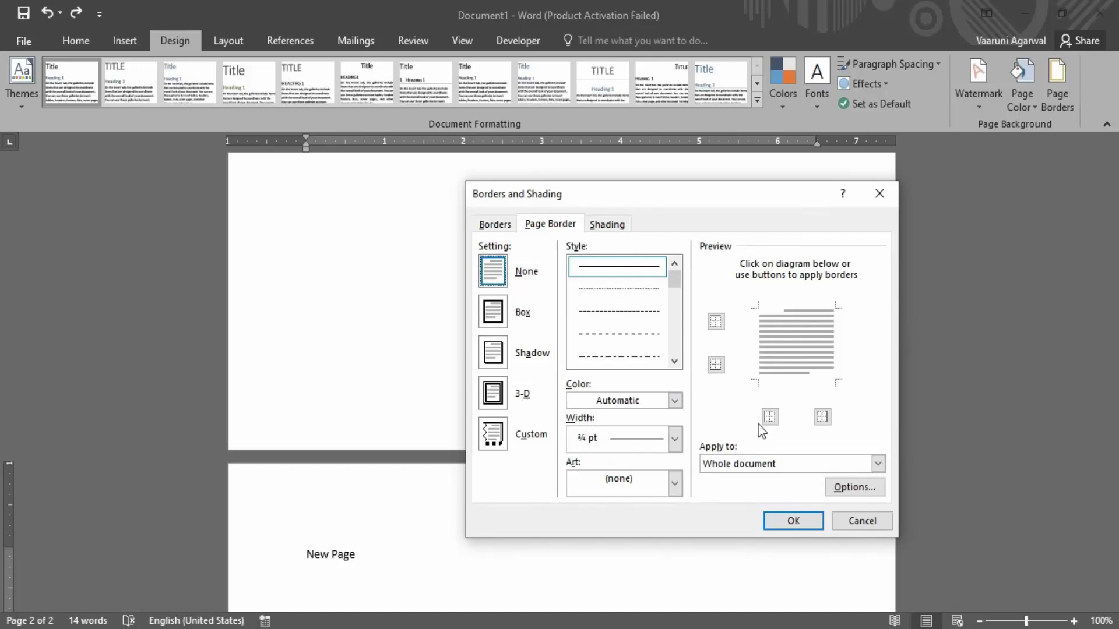
pyautogui.click(723, 324)
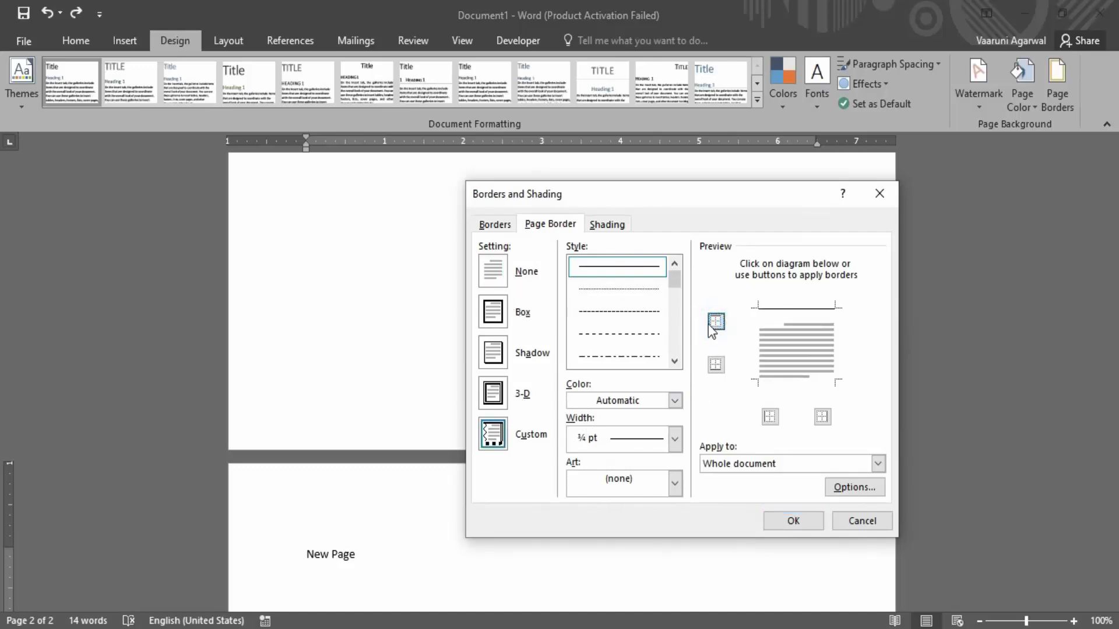
pyautogui.click(493, 315)
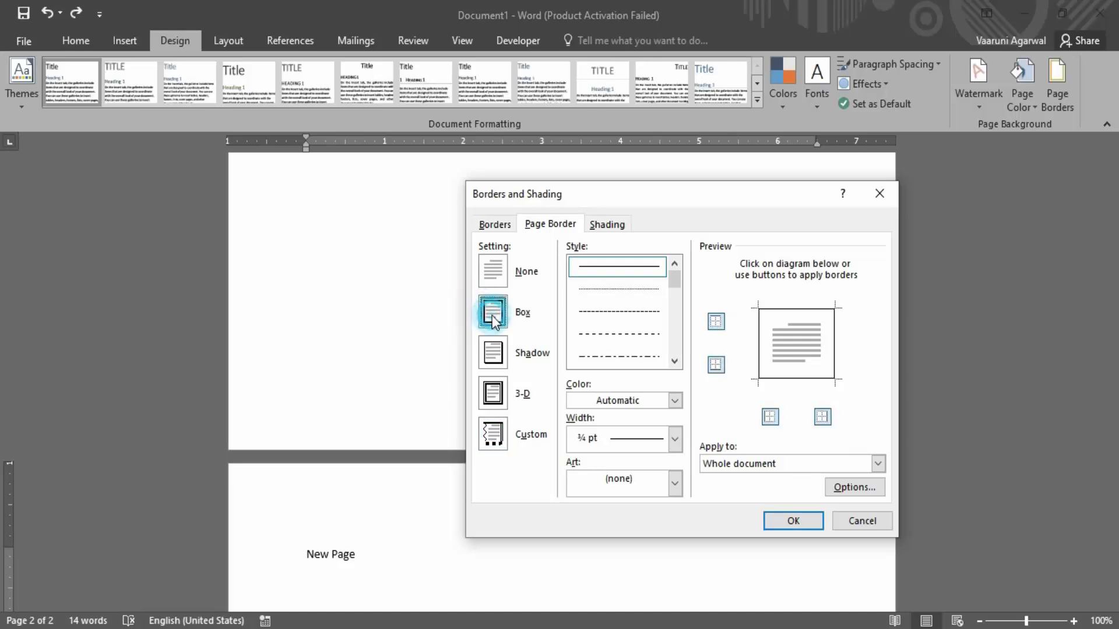
pyautogui.click(717, 321)
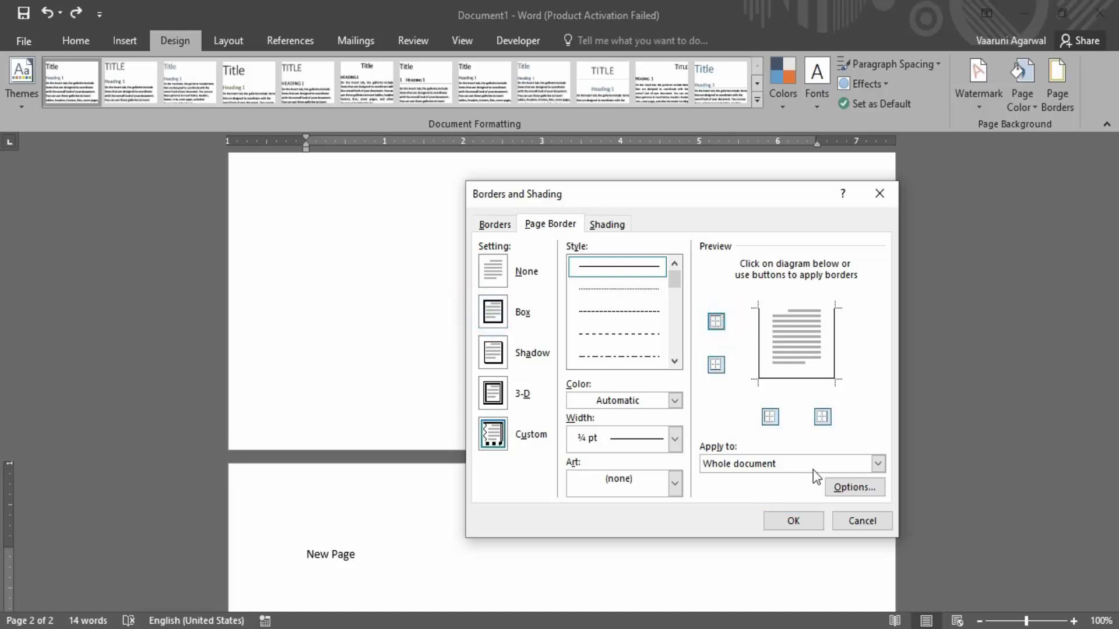
pyautogui.click(859, 485)
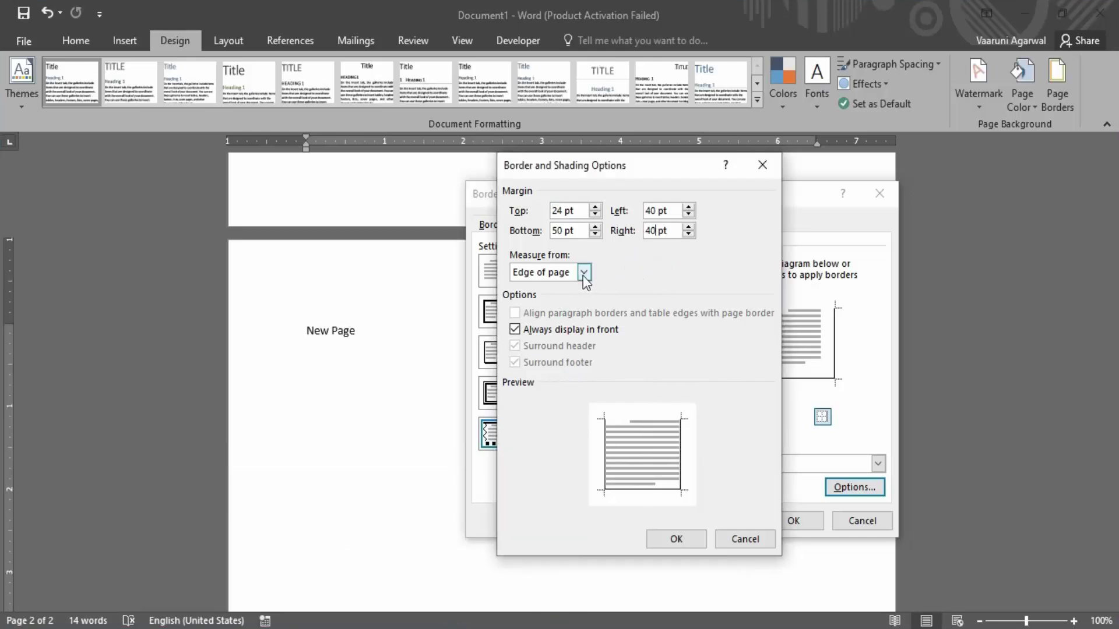
# - Measure the border margins from Text with a 5 pt left margin and confirm
pyautogui.click(584, 272)
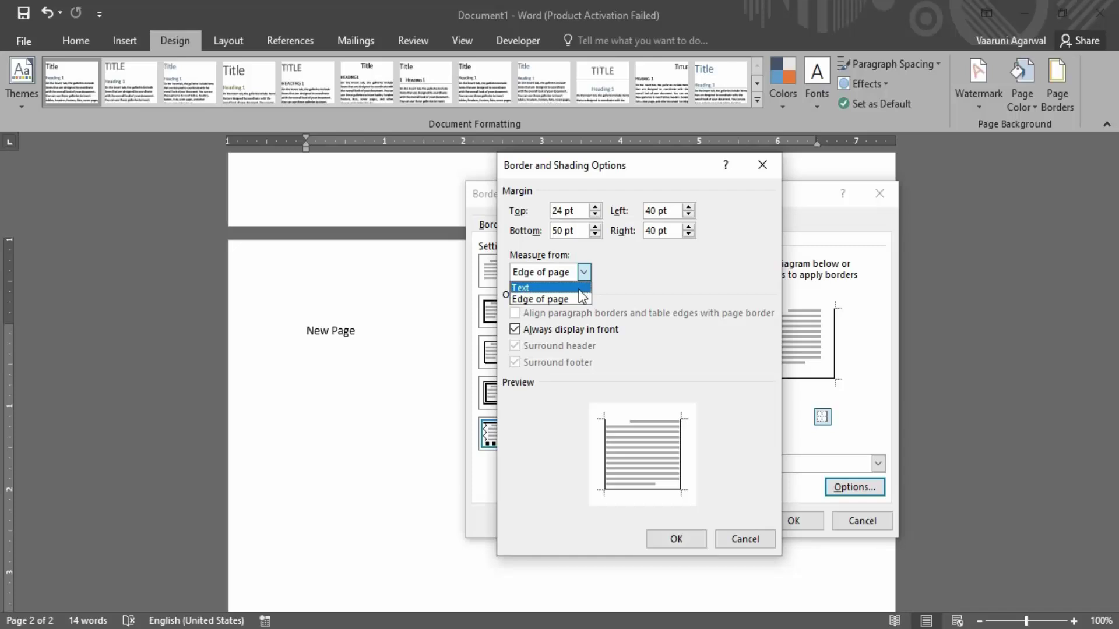
pyautogui.click(579, 289)
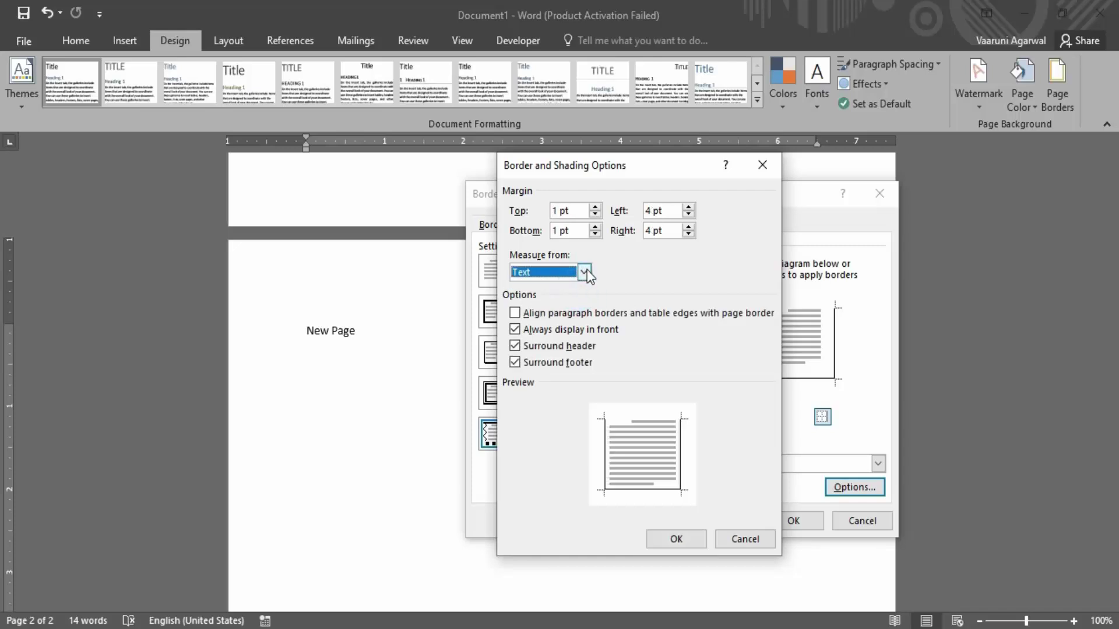
pyautogui.click(584, 272)
pyautogui.click(545, 299)
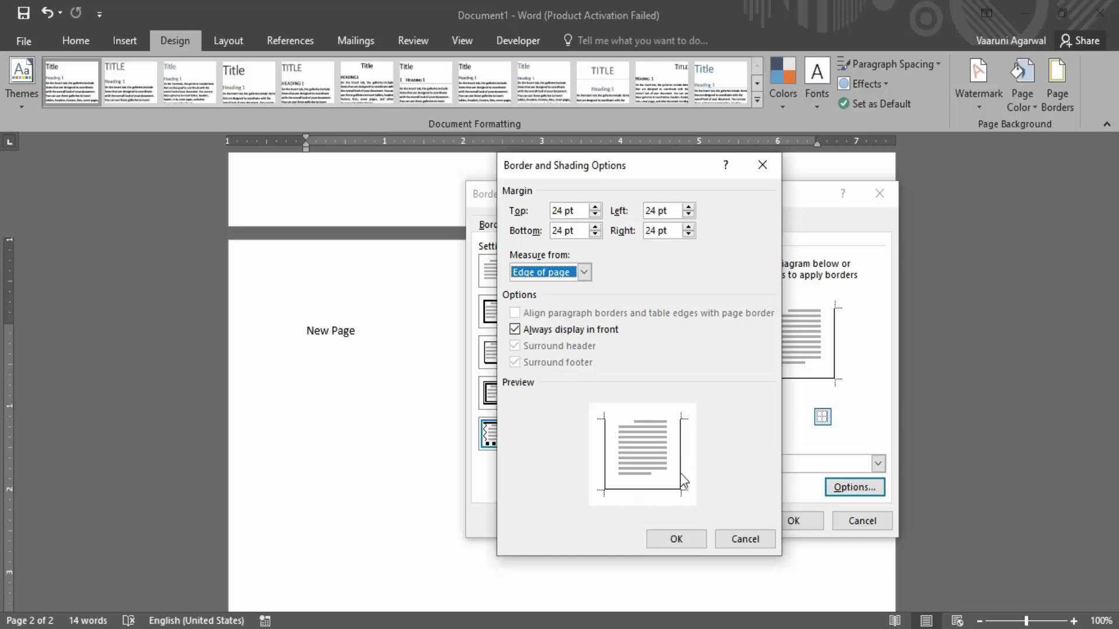
pyautogui.click(583, 273)
pyautogui.click(563, 290)
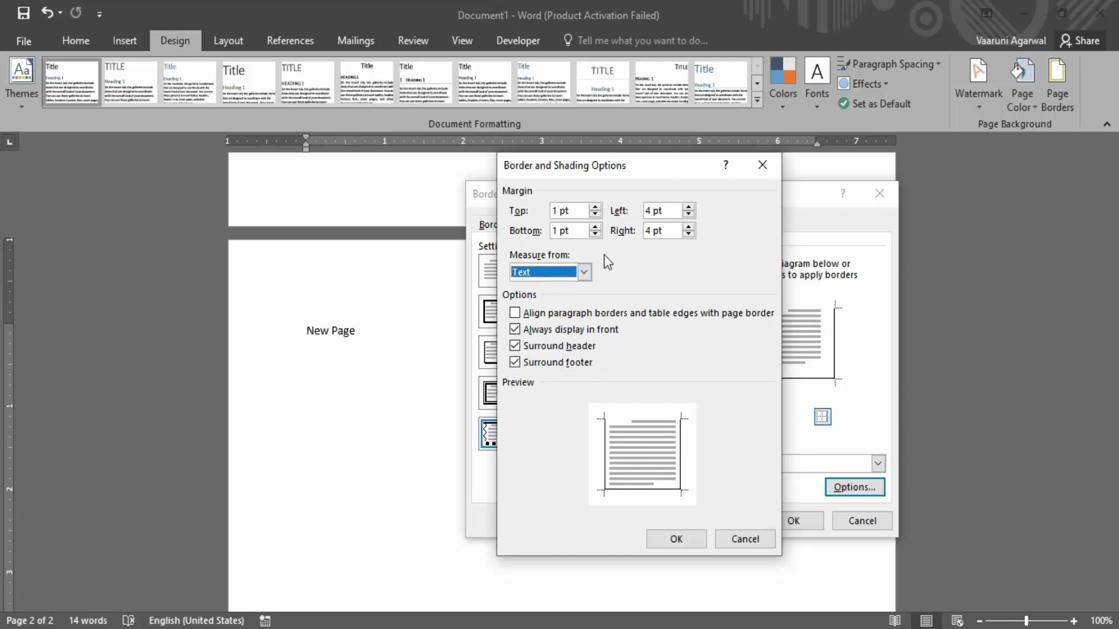
pyautogui.click(582, 272)
pyautogui.click(568, 296)
pyautogui.doubleClick(649, 211)
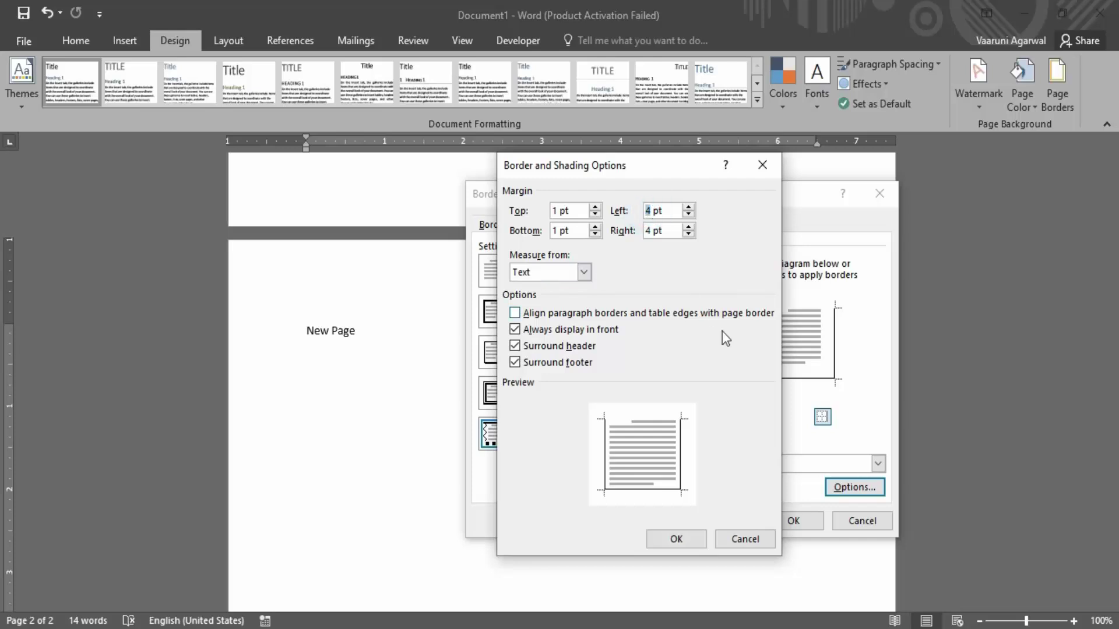
pyautogui.write('5')
pyautogui.click(667, 540)
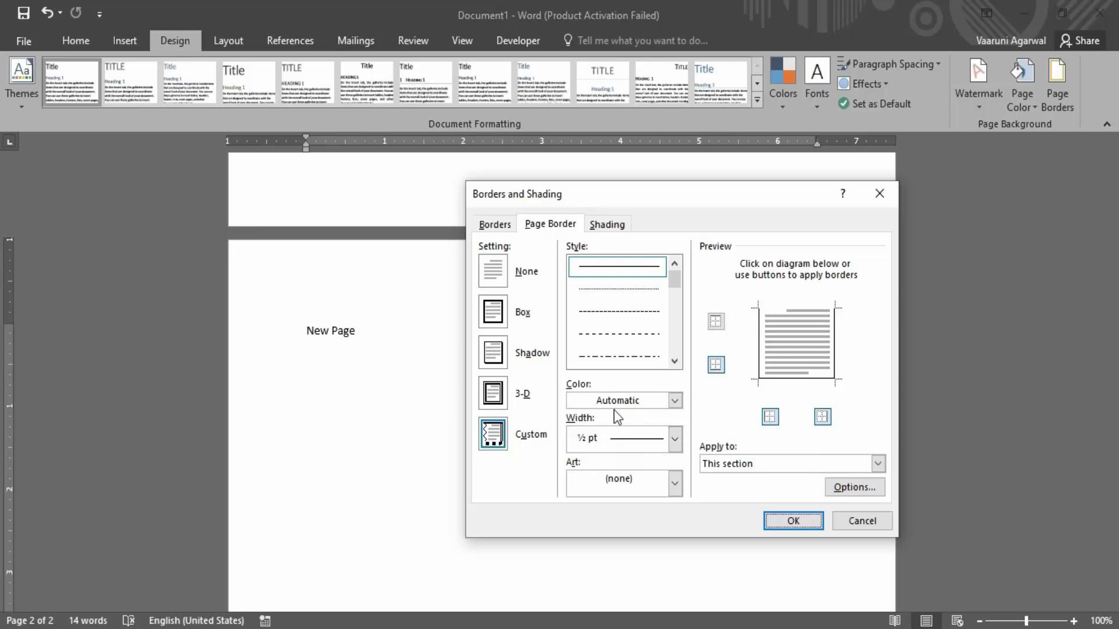
# - Apply the three-sided border and scroll through the pages to check it
pyautogui.click(801, 528)
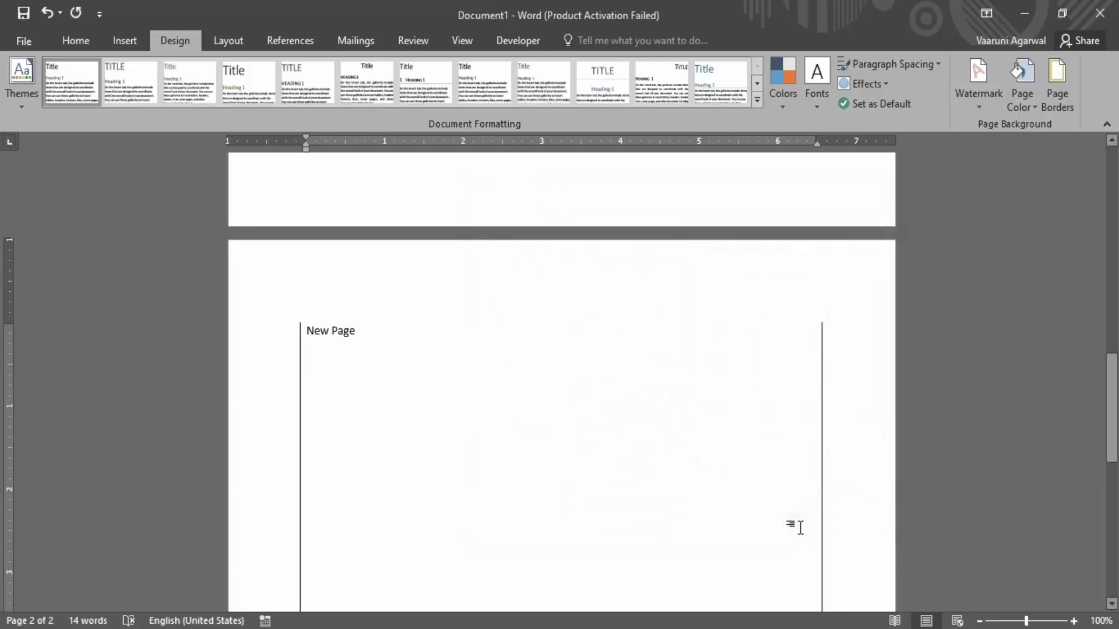
pyautogui.scroll(-10, 801, 528)
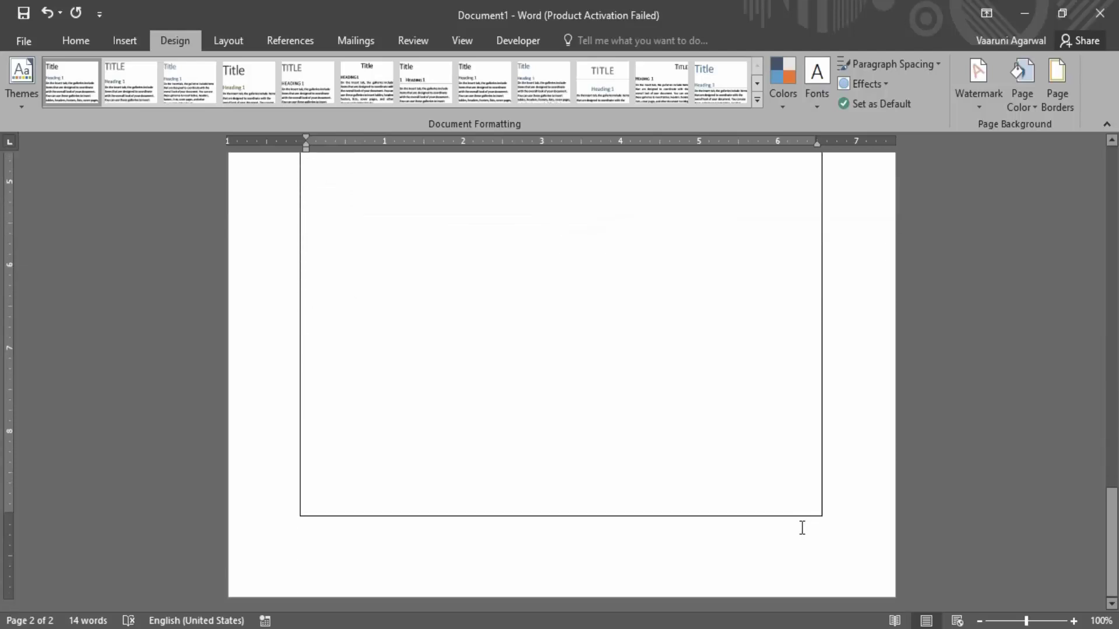
pyautogui.scroll(15, 800, 528)
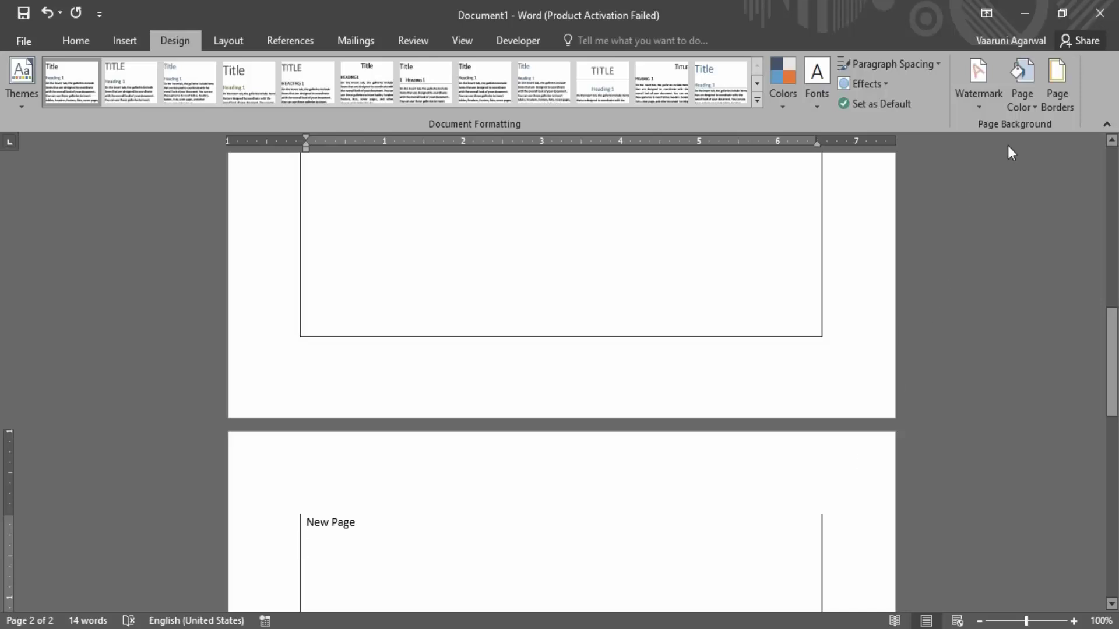
pyautogui.click(1059, 79)
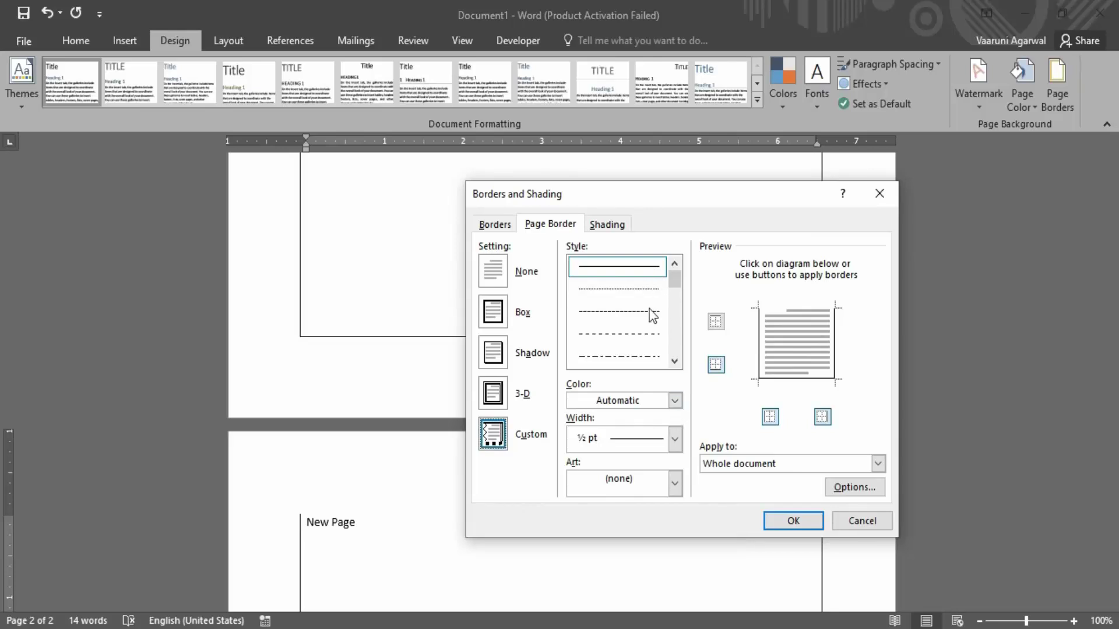
pyautogui.scroll(-5, 654, 307)
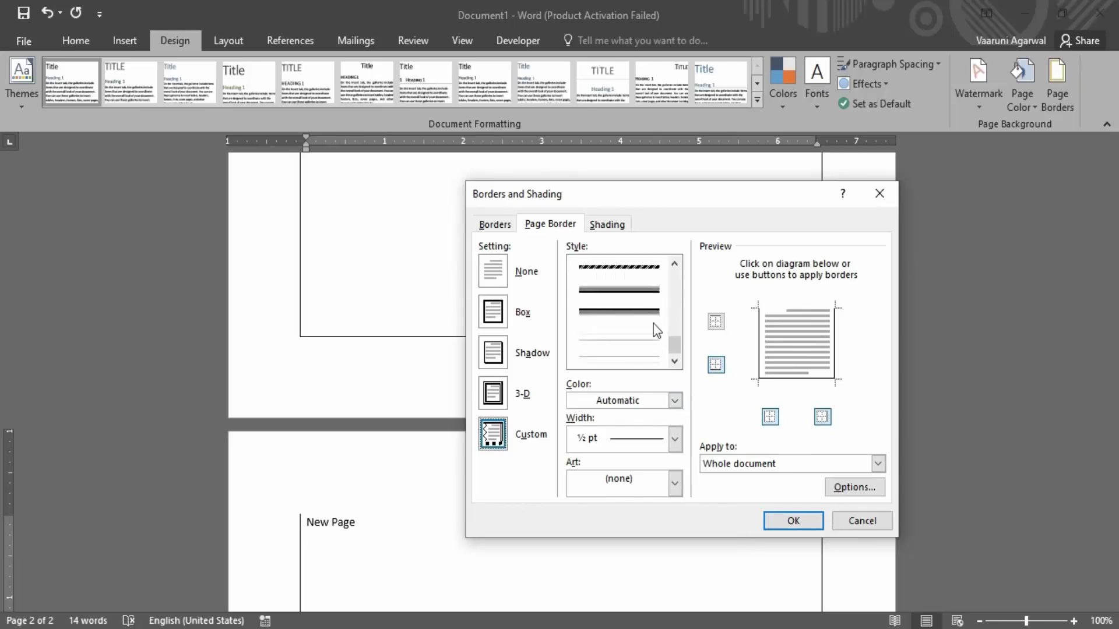
pyautogui.scroll(1, 628, 361)
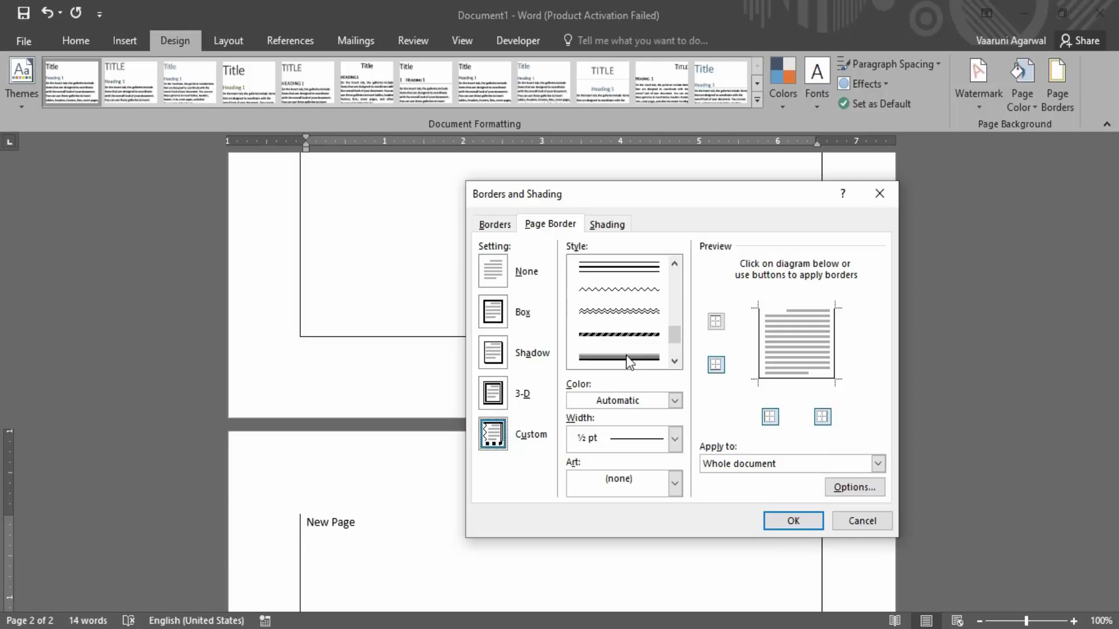
pyautogui.click(635, 290)
pyautogui.scroll(2, 635, 361)
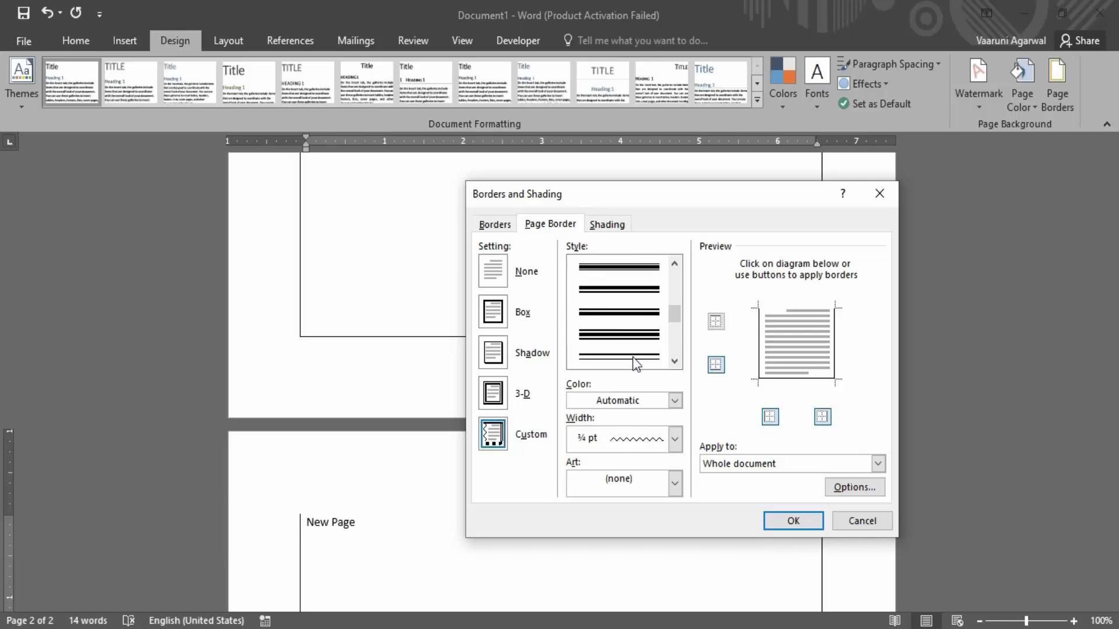
pyautogui.click(630, 341)
pyautogui.scroll(1, 630, 341)
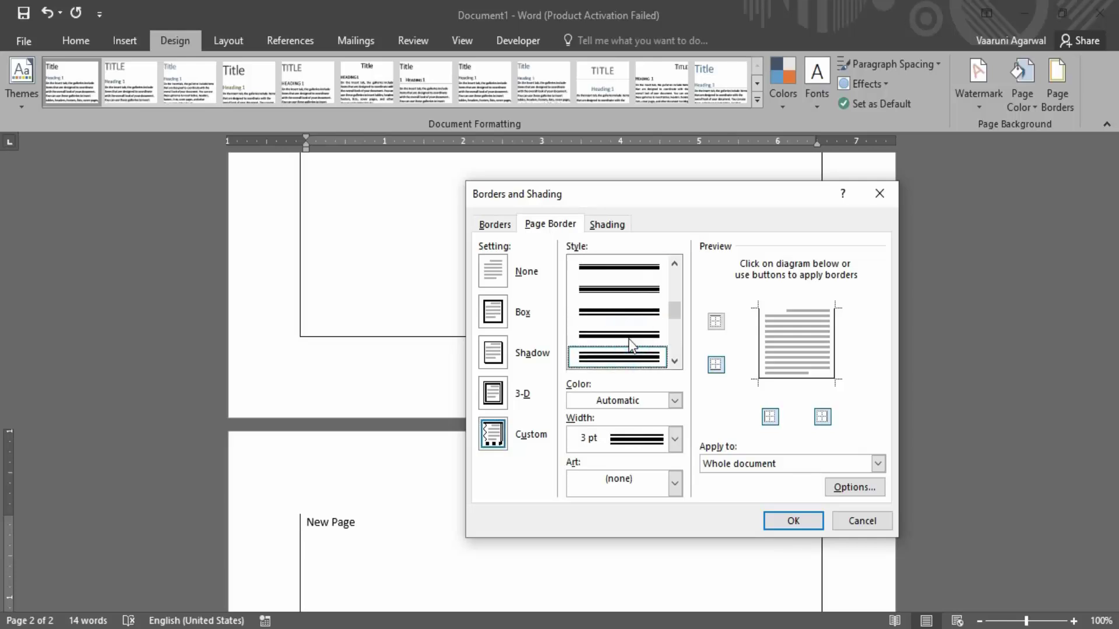
pyautogui.click(674, 402)
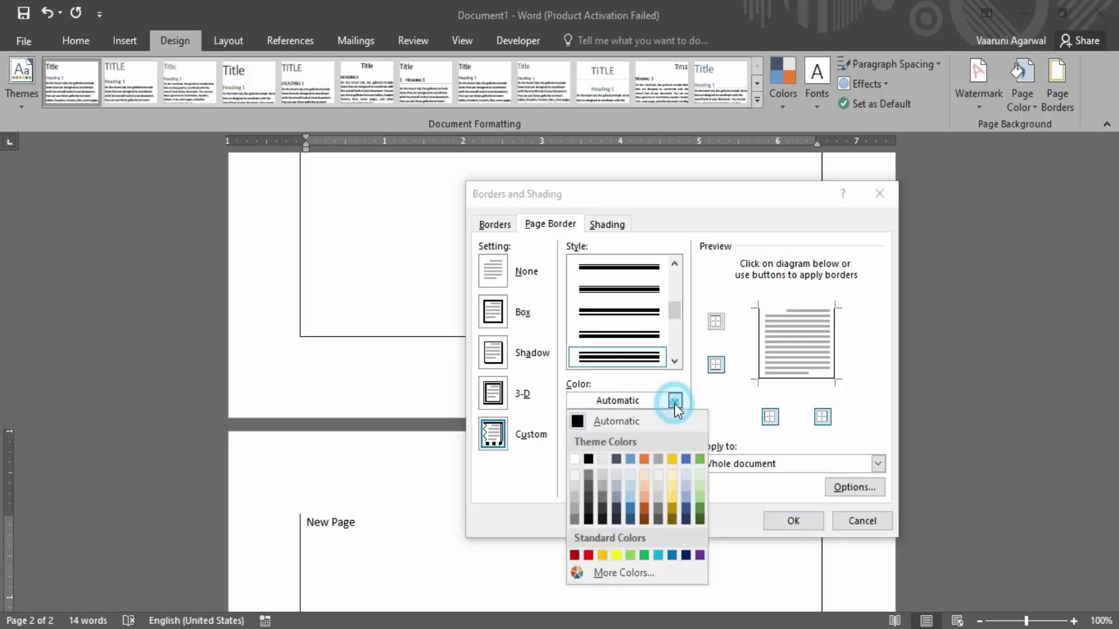
pyautogui.click(687, 520)
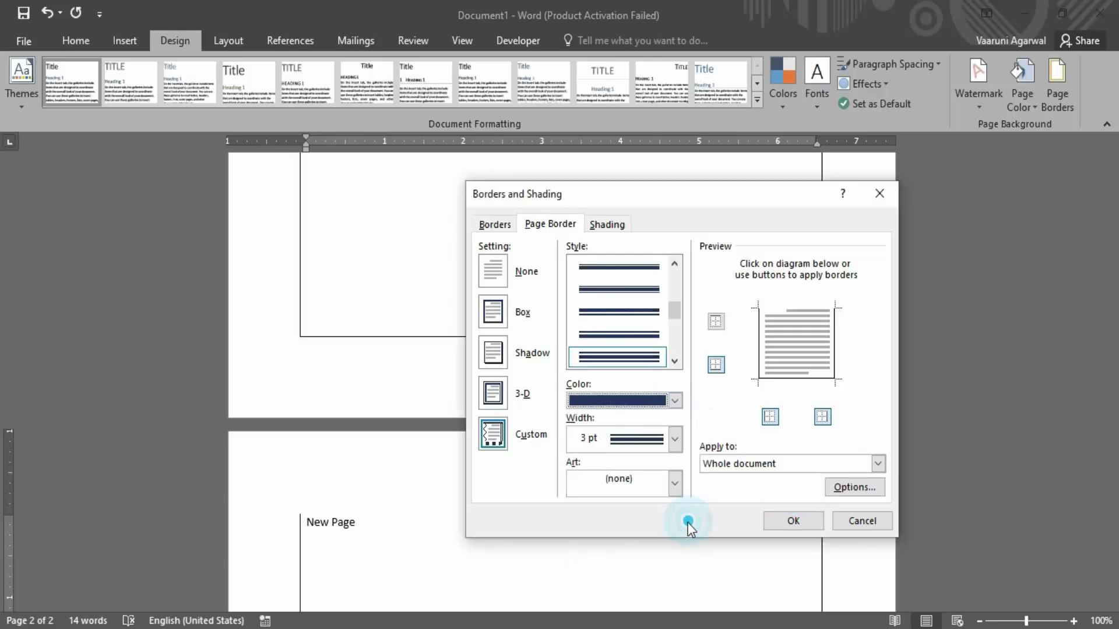
pyautogui.click(675, 439)
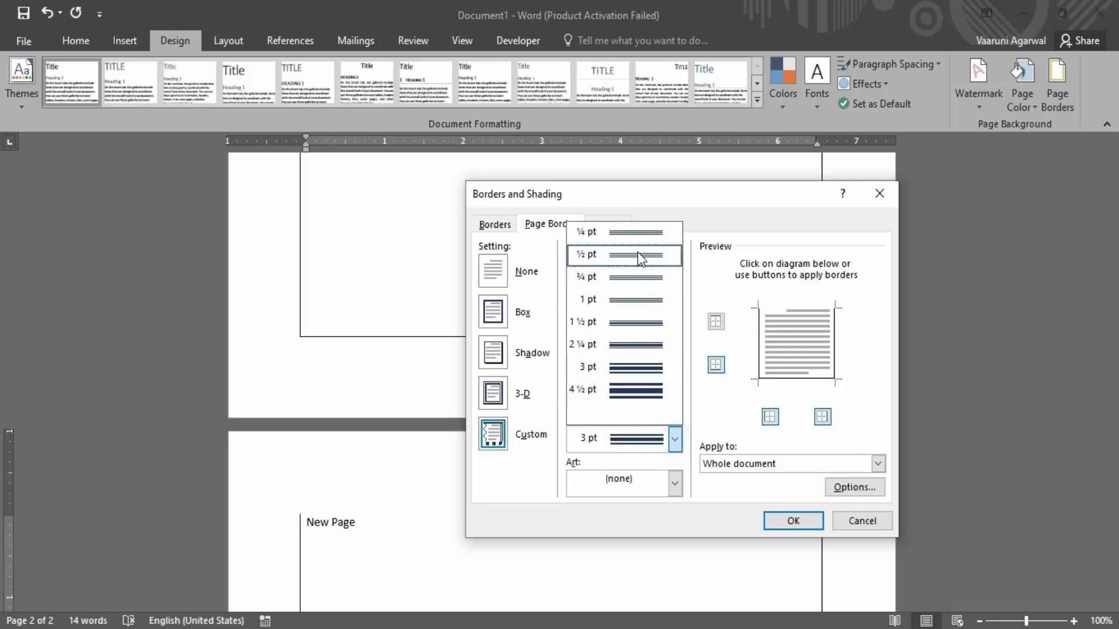
pyautogui.click(638, 306)
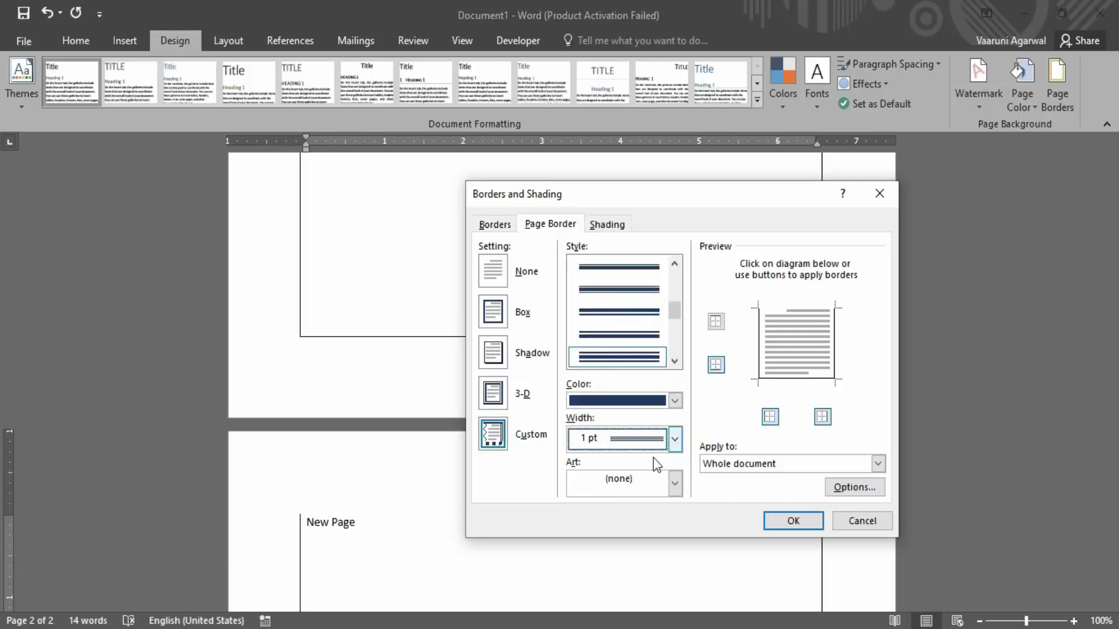
pyautogui.click(680, 484)
pyautogui.scroll(-5, 638, 568)
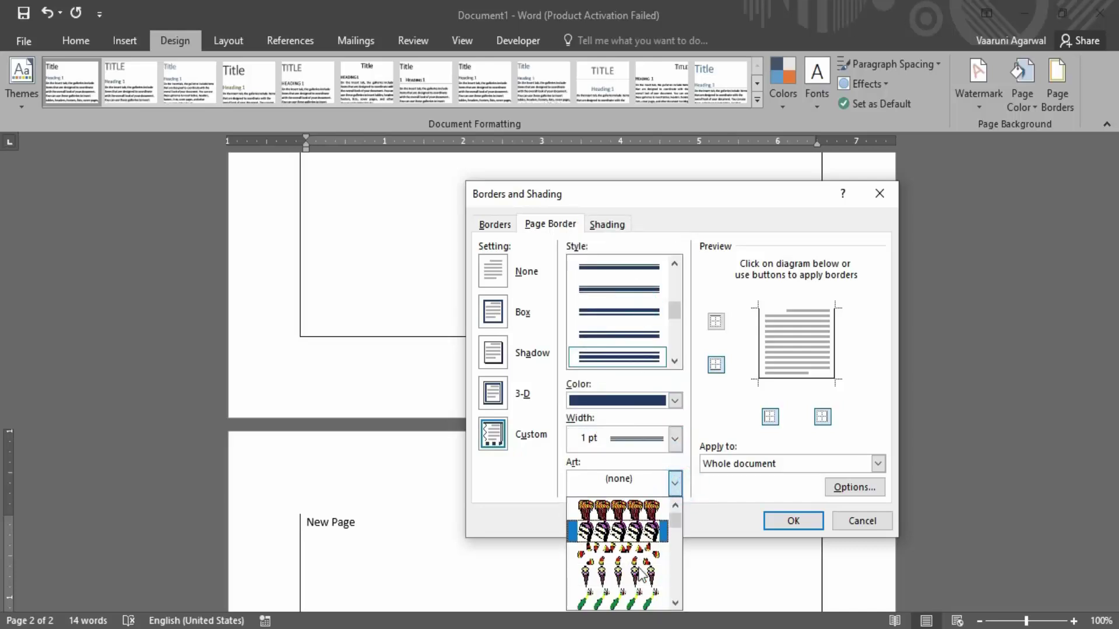
pyautogui.scroll(5, 638, 568)
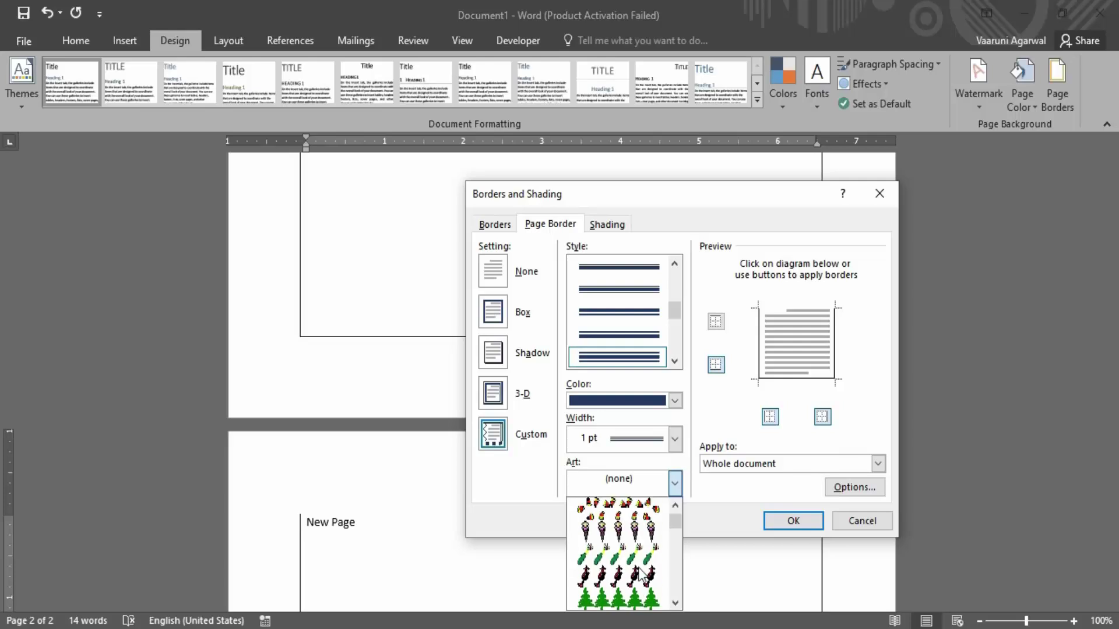
pyautogui.click(660, 488)
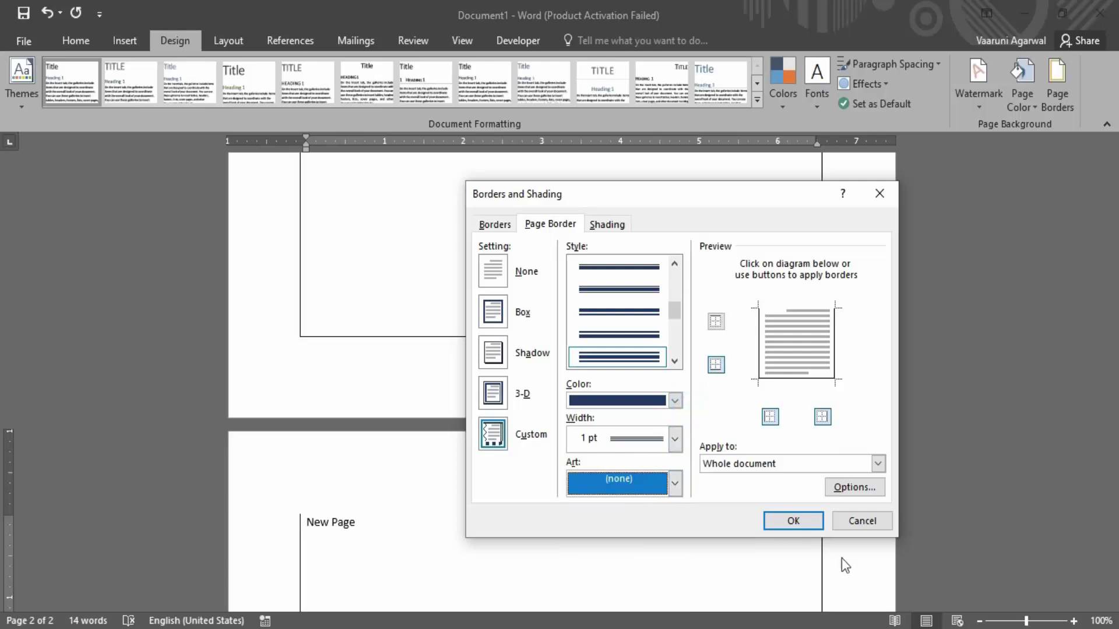
pyautogui.click(795, 519)
# - Undo the previous page border change
pyautogui.scroll(-2, 502, 452)
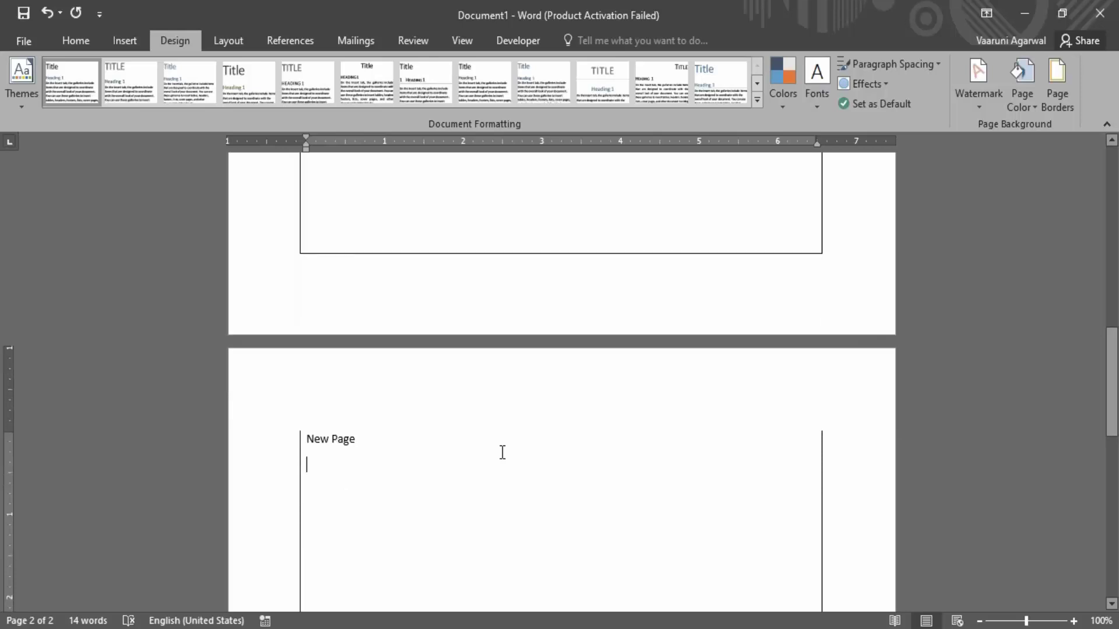
pyautogui.scroll(10, 503, 452)
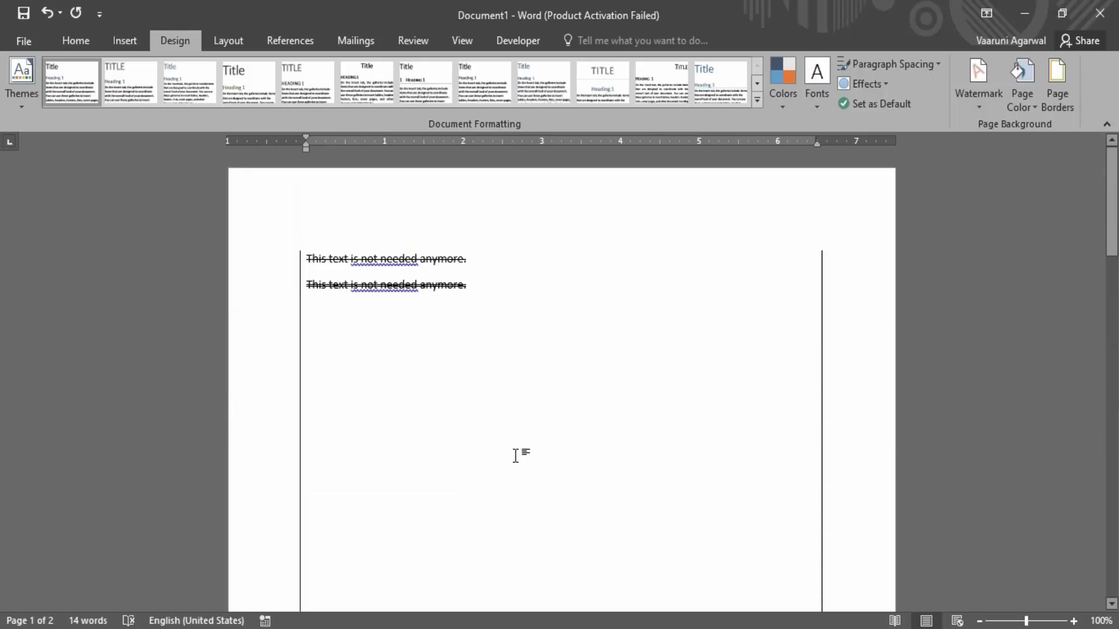
pyautogui.scroll(-20, 515, 455)
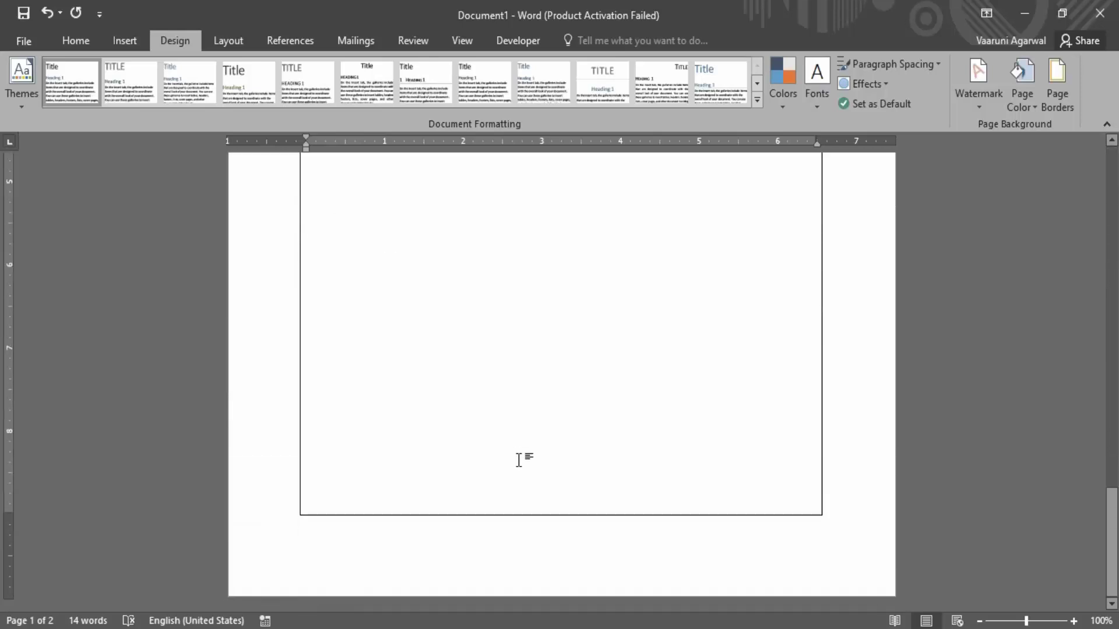
pyautogui.hotkey('ctrl', 'z')
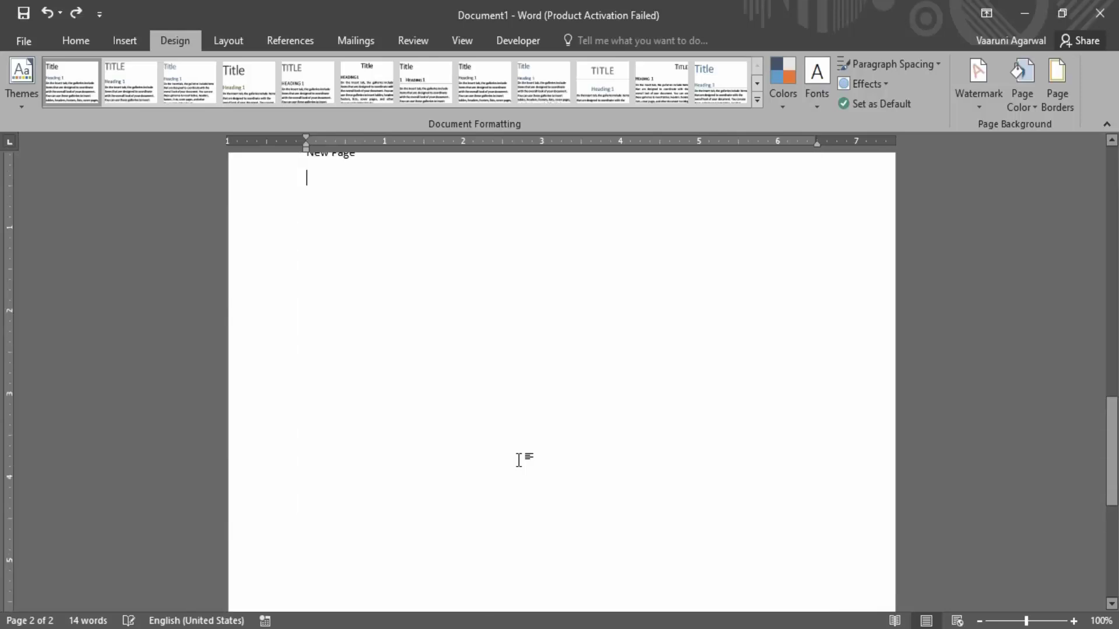
pyautogui.scroll(3, 518, 459)
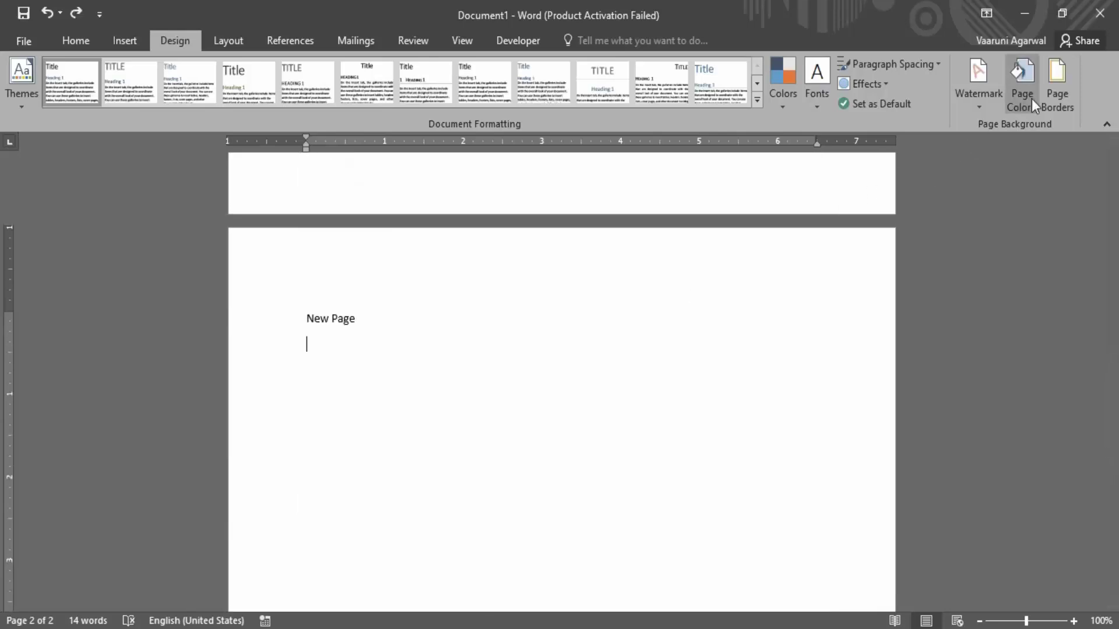
# - Apply a dark blue ¾ pt double-line box border, then undo it
pyautogui.click(1057, 81)
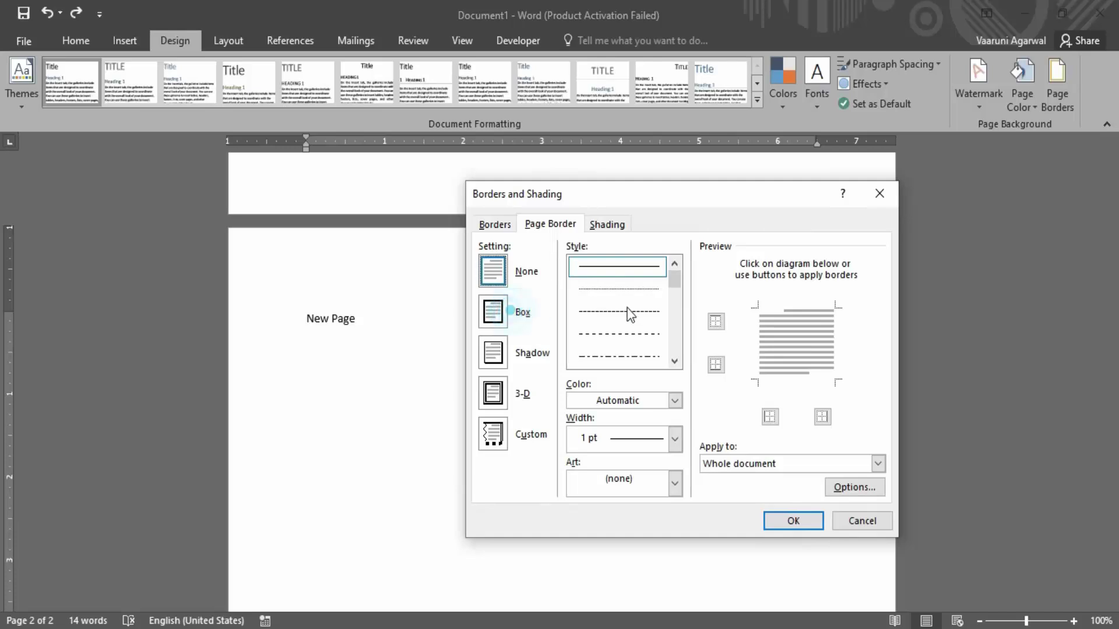
pyautogui.click(493, 311)
pyautogui.scroll(-3, 618, 323)
pyautogui.click(617, 357)
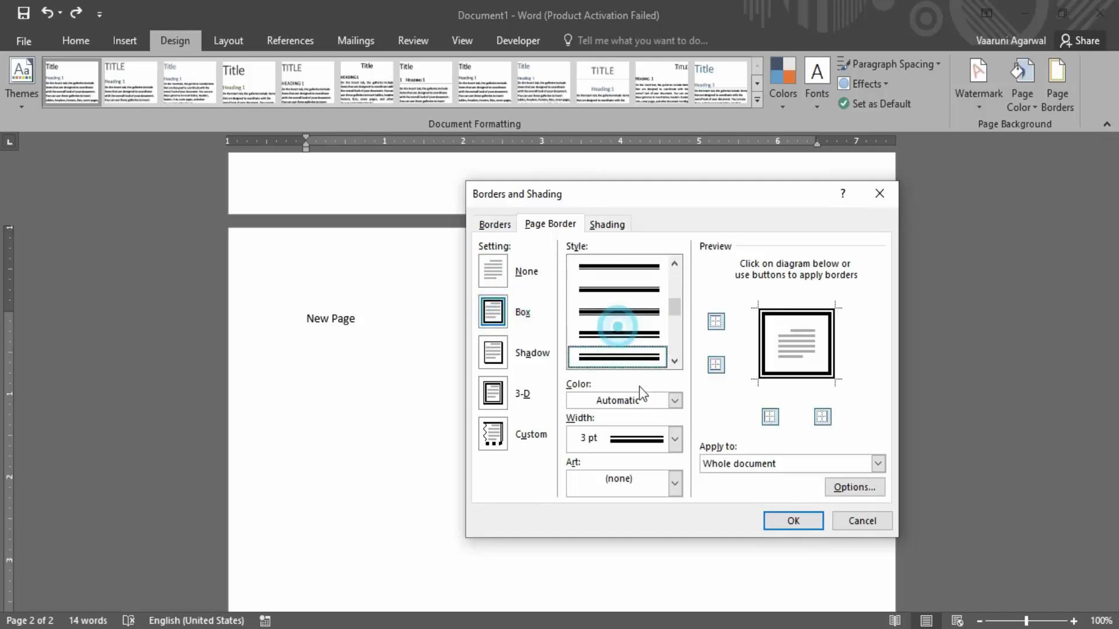
pyautogui.click(674, 401)
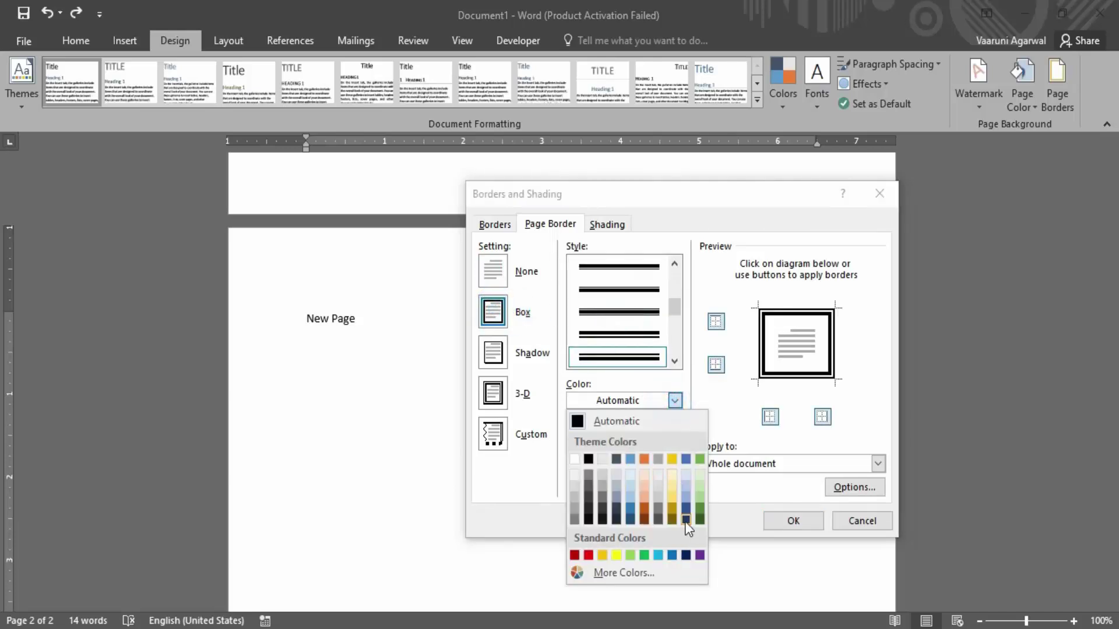
pyautogui.click(686, 519)
pyautogui.click(674, 443)
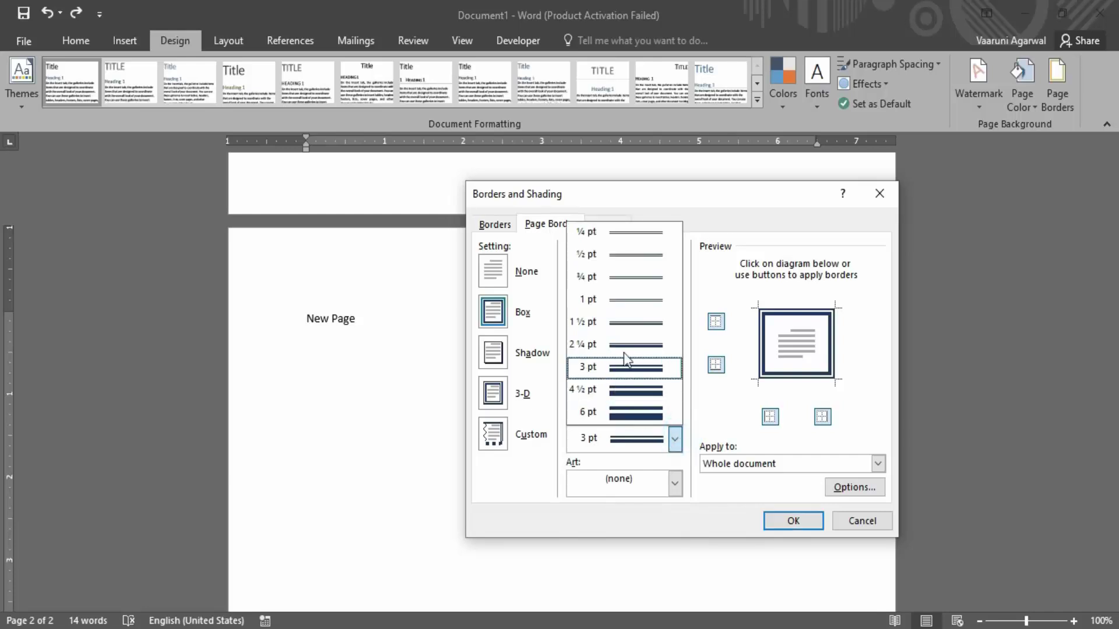
pyautogui.click(628, 284)
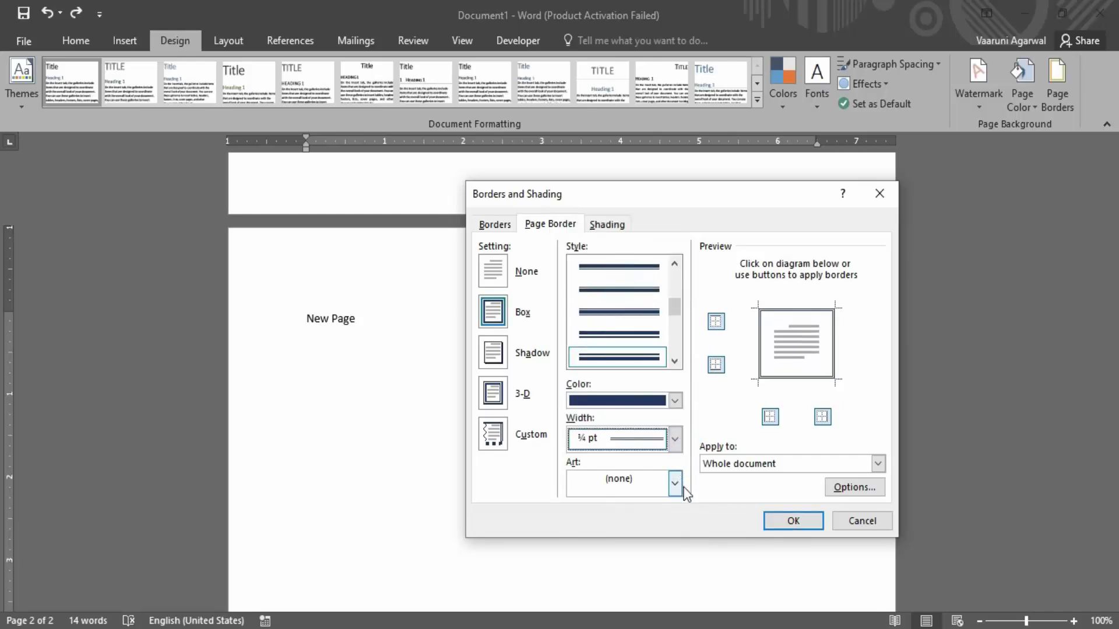
pyautogui.click(781, 518)
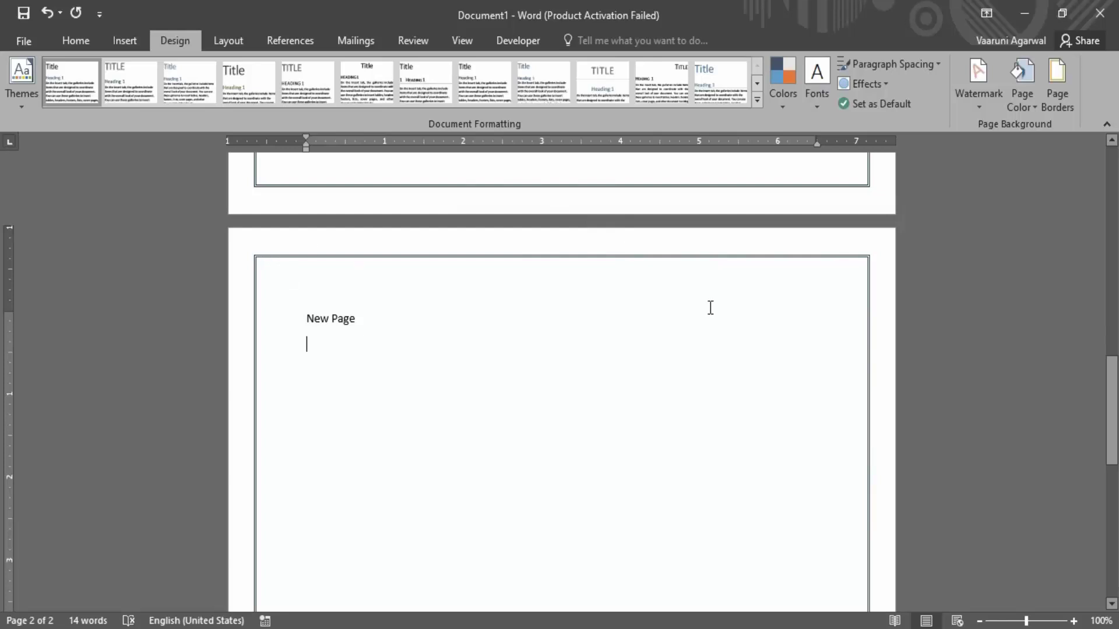
pyautogui.scroll(-3, 791, 312)
pyautogui.scroll(6, 794, 315)
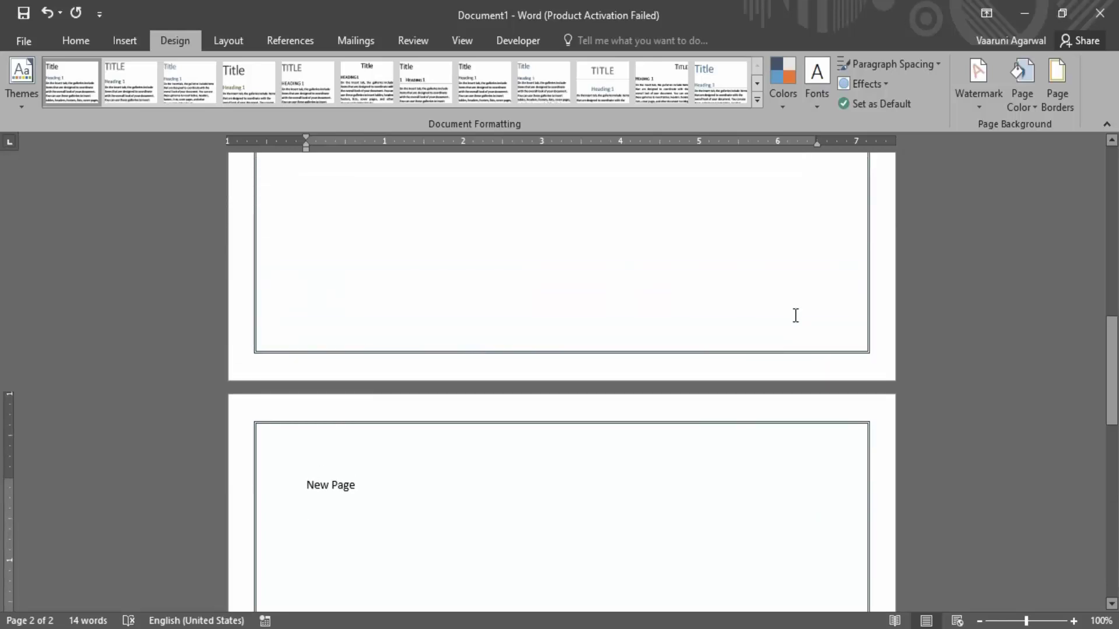
pyautogui.hotkey('ctrl', 'z')
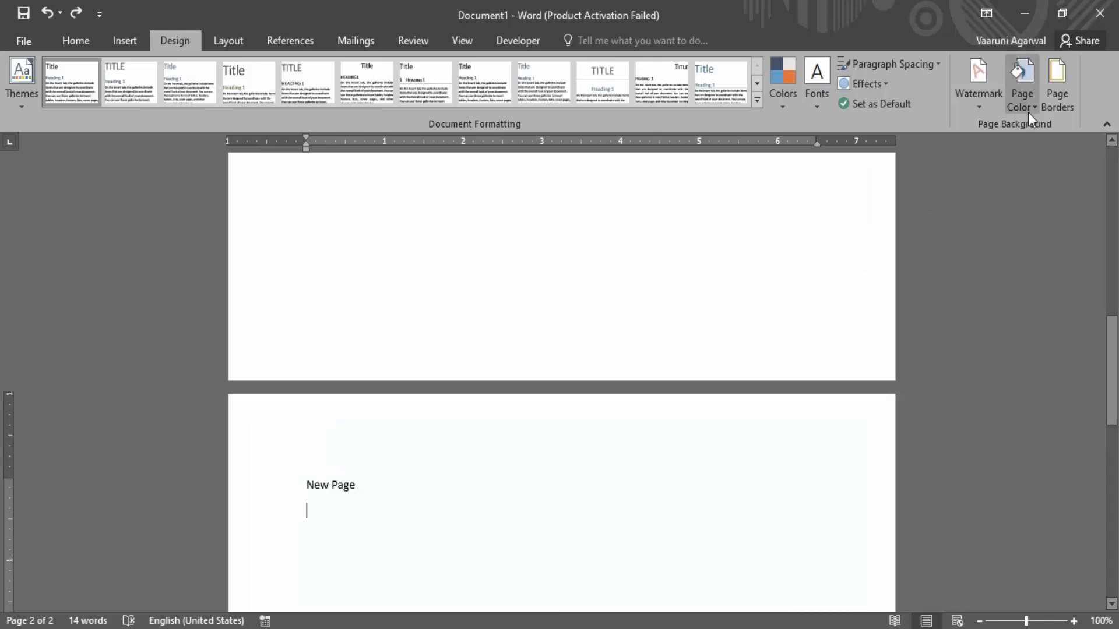
# - Choose a Box page border and try the paperclip border art
pyautogui.click(1059, 103)
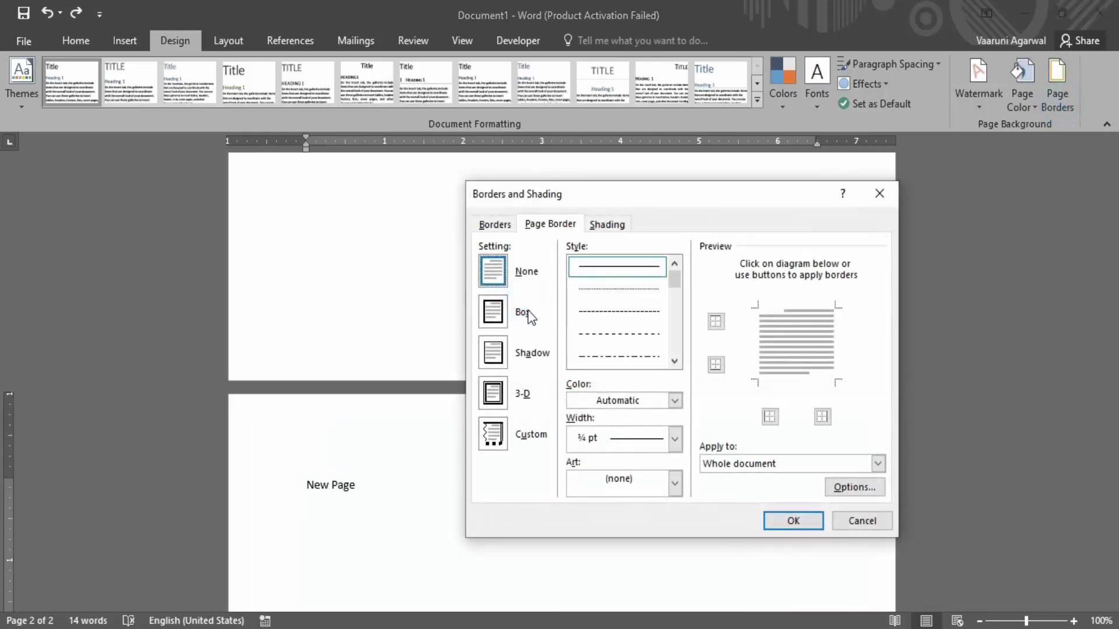
pyautogui.click(524, 313)
pyautogui.click(675, 484)
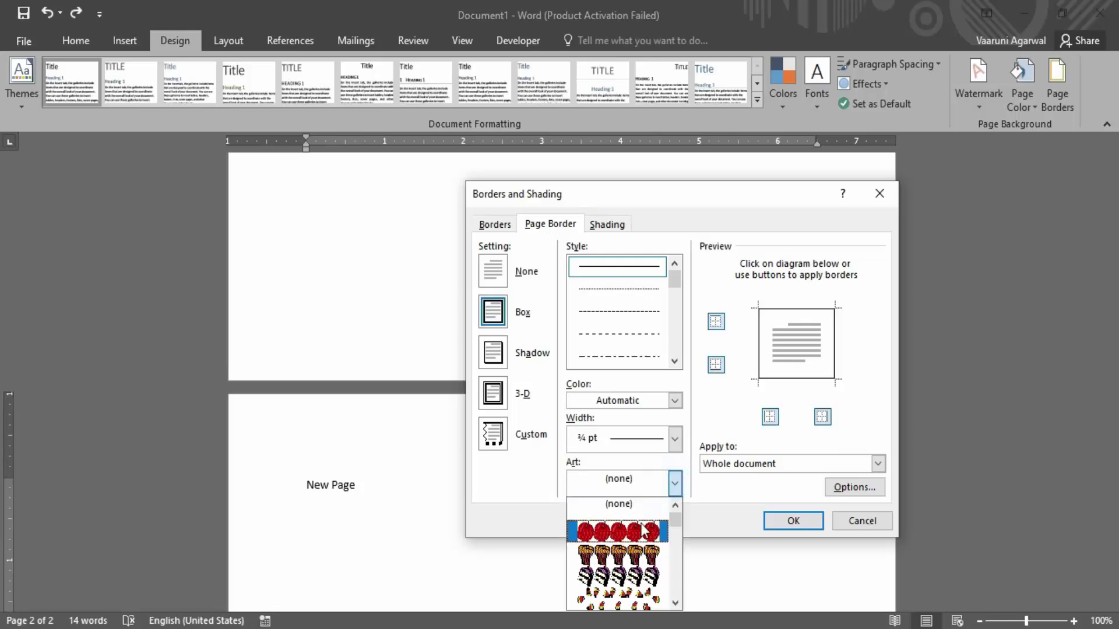
pyautogui.scroll(-5, 641, 545)
pyautogui.scroll(-8, 640, 545)
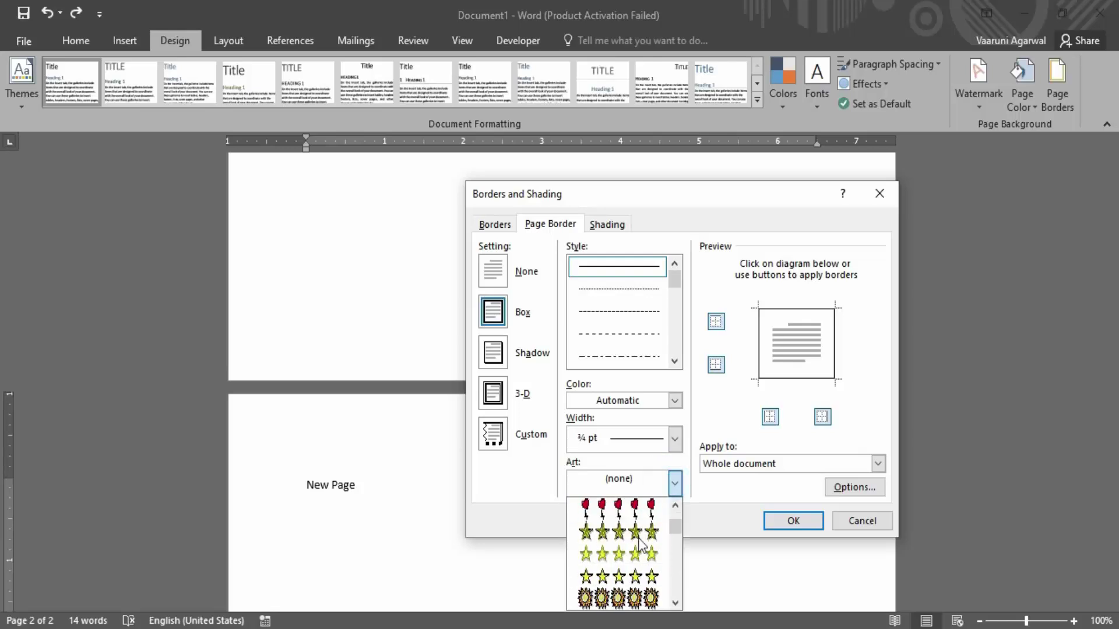
pyautogui.scroll(-8, 641, 542)
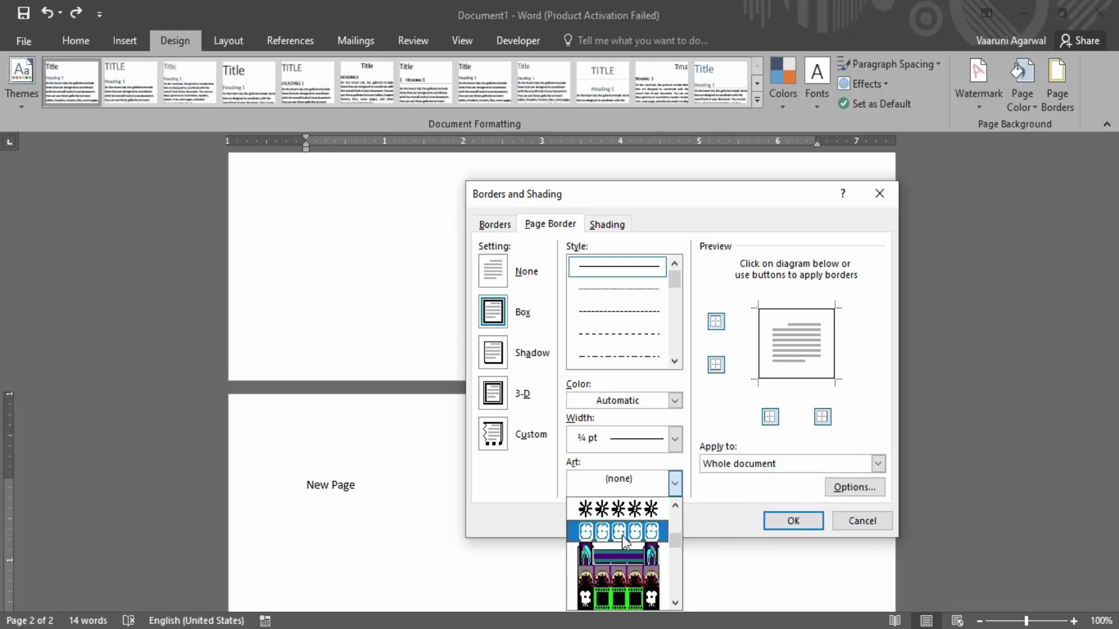
pyautogui.scroll(-6, 621, 548)
pyautogui.scroll(-6, 621, 548)
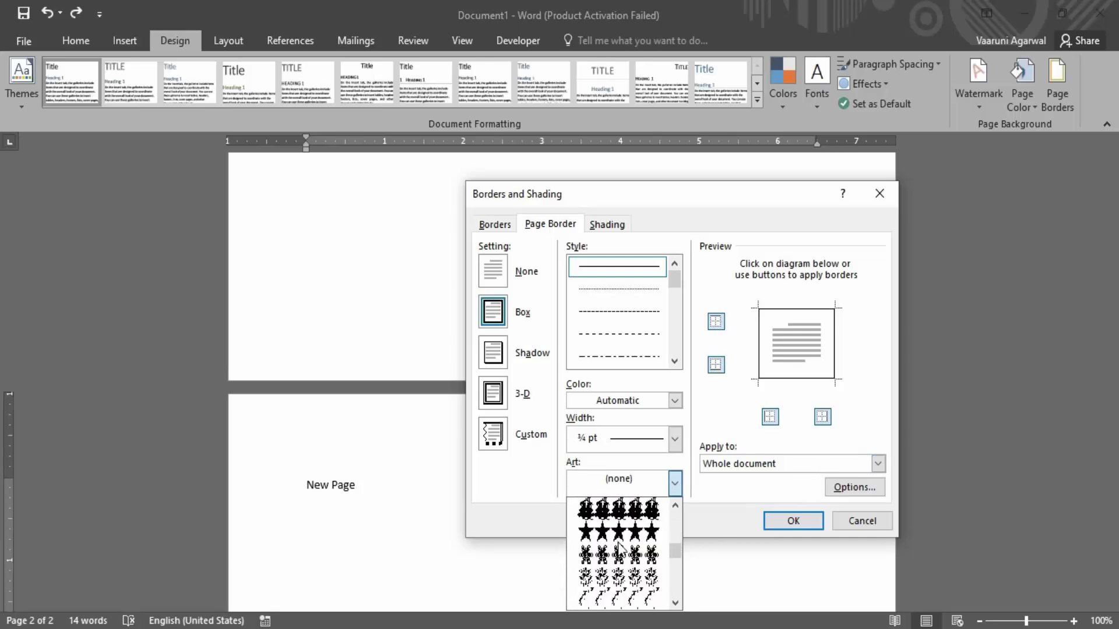
pyautogui.click(637, 531)
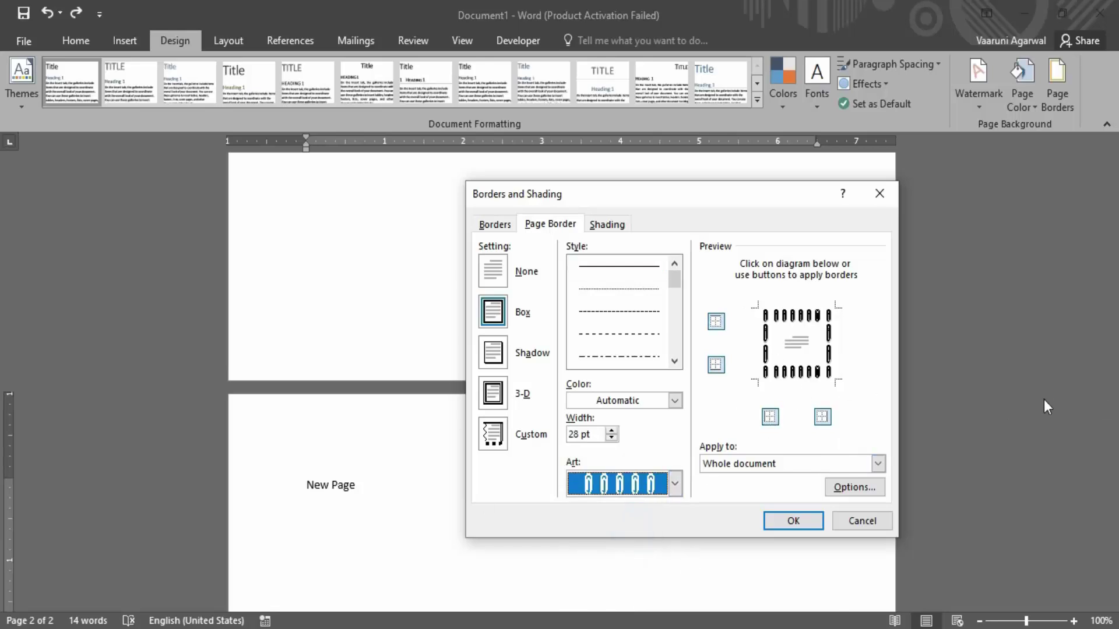
# - Try the scissors art, then settle on the black-and-white bar border art
pyautogui.click(674, 483)
pyautogui.scroll(-4, 641, 535)
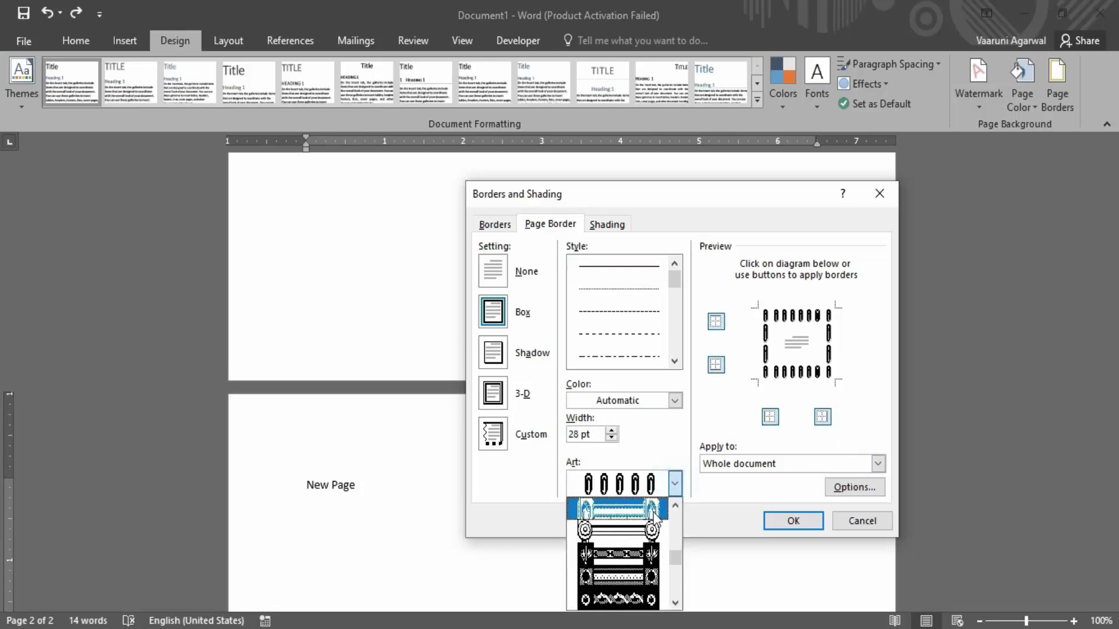
pyautogui.scroll(-6, 641, 534)
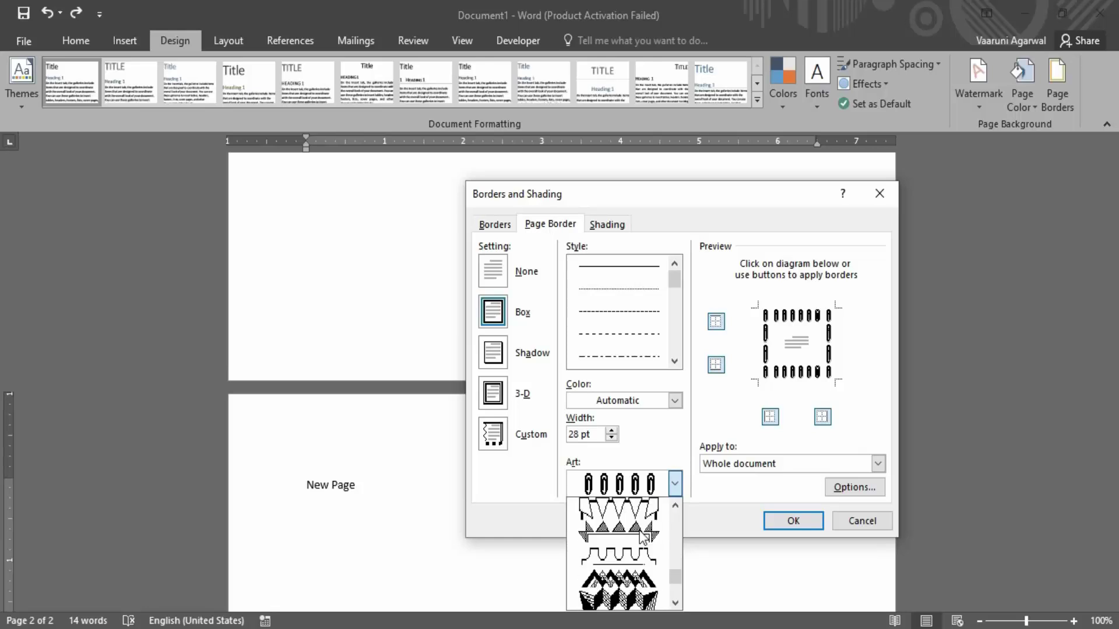
pyautogui.scroll(-5, 638, 530)
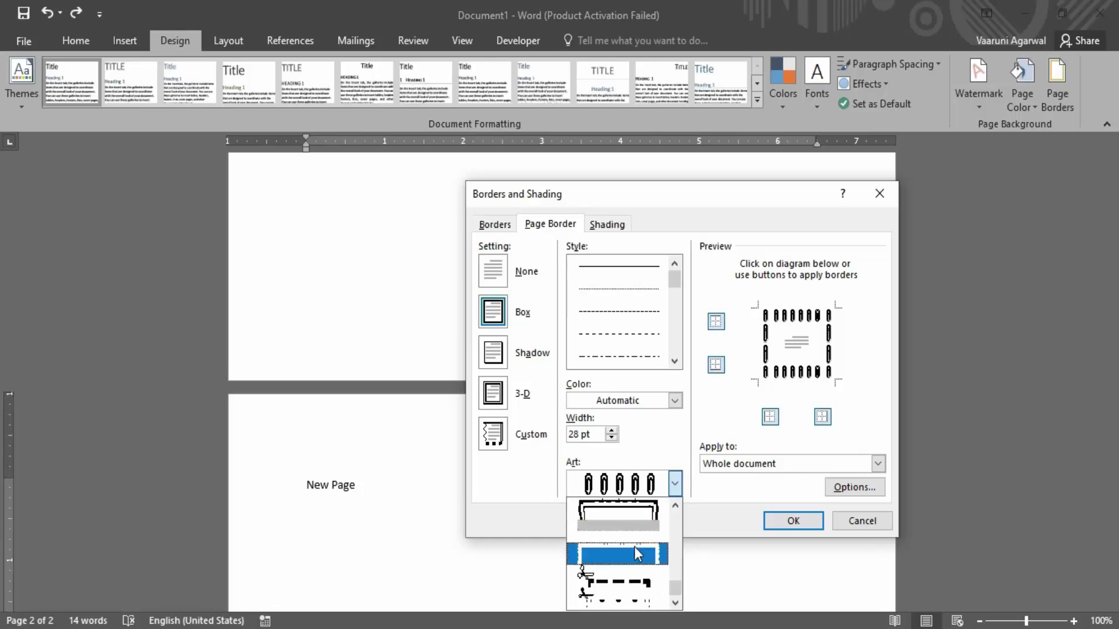
pyautogui.click(619, 583)
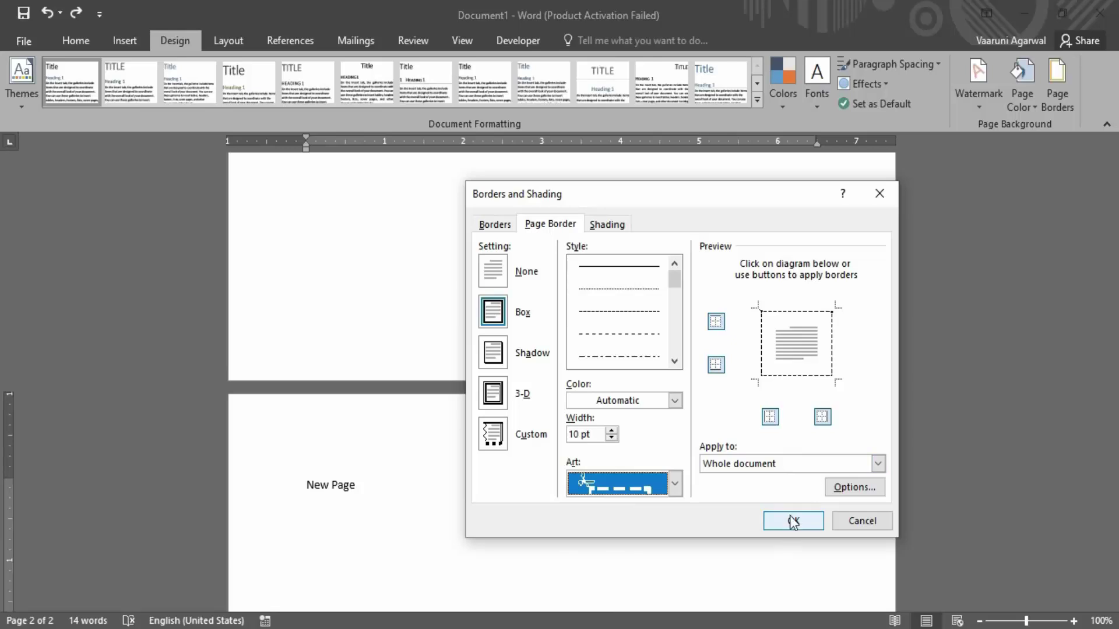
pyautogui.click(675, 483)
pyautogui.scroll(-2, 635, 541)
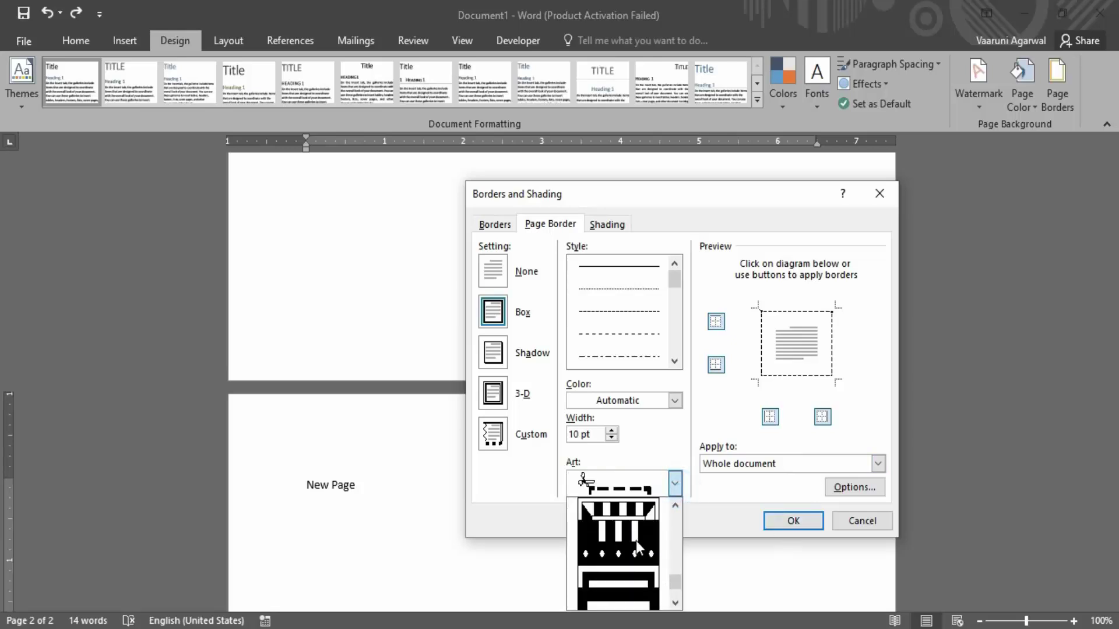
pyautogui.click(635, 541)
# - Apply the black-and-white bar art border to the whole document and review it
pyautogui.click(793, 520)
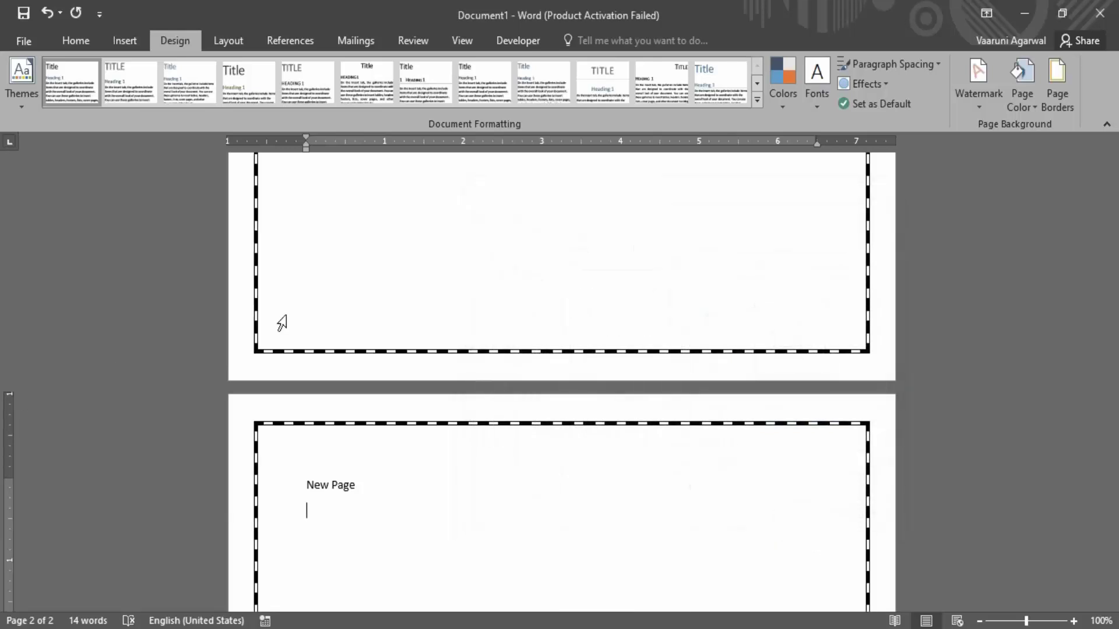
pyautogui.scroll(-10, 470, 462)
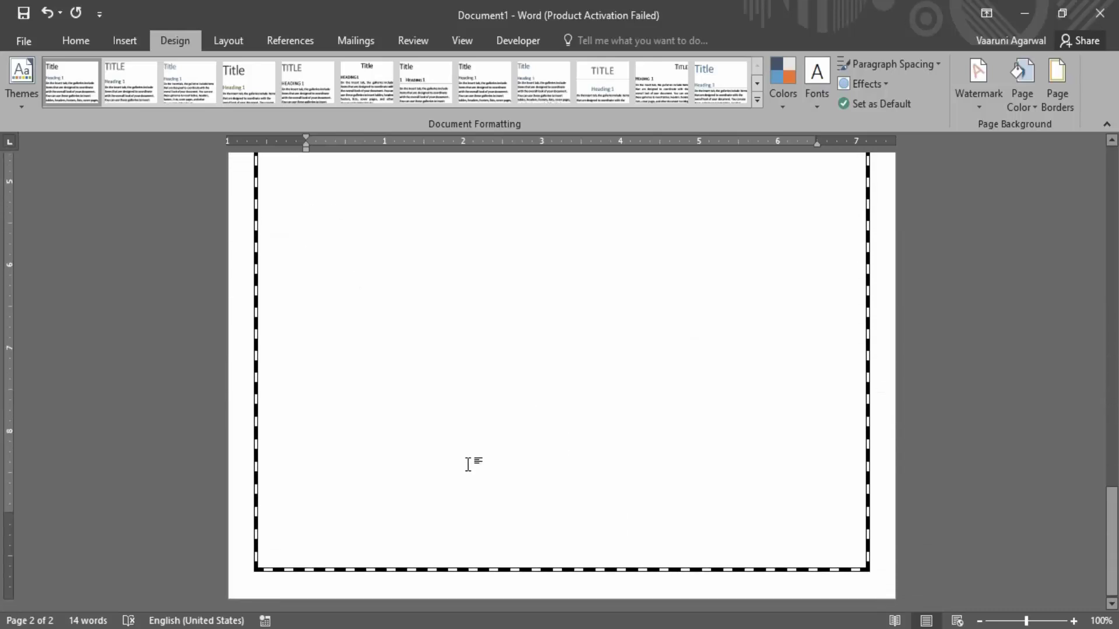
pyautogui.scroll(7, 467, 465)
pyautogui.scroll(3, 469, 463)
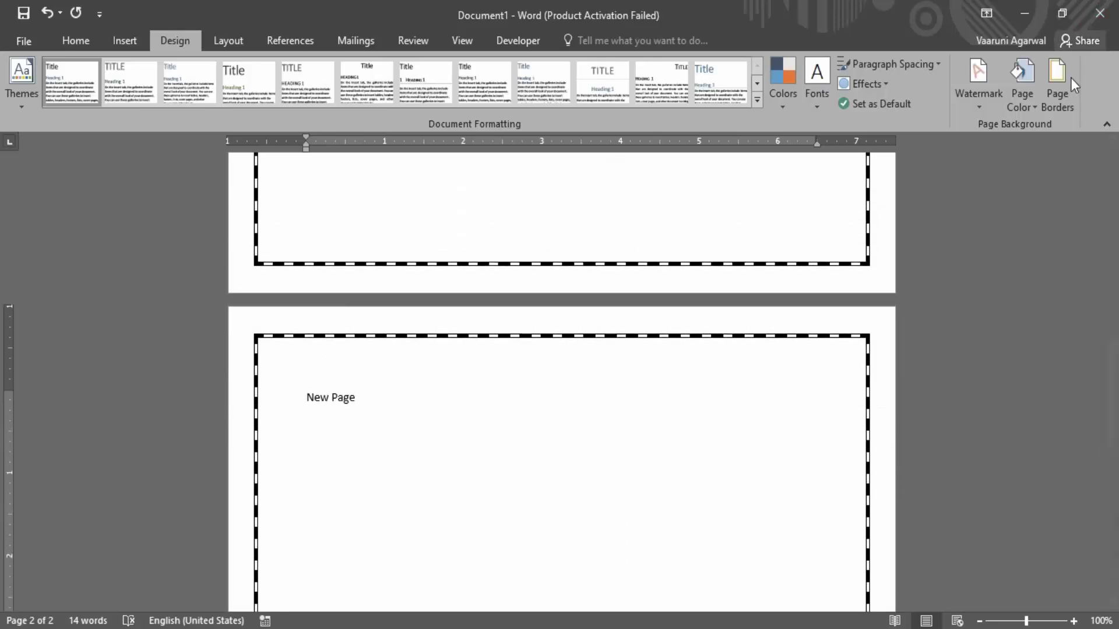
# - Apply a Shadow page border, then undo it
pyautogui.click(1064, 107)
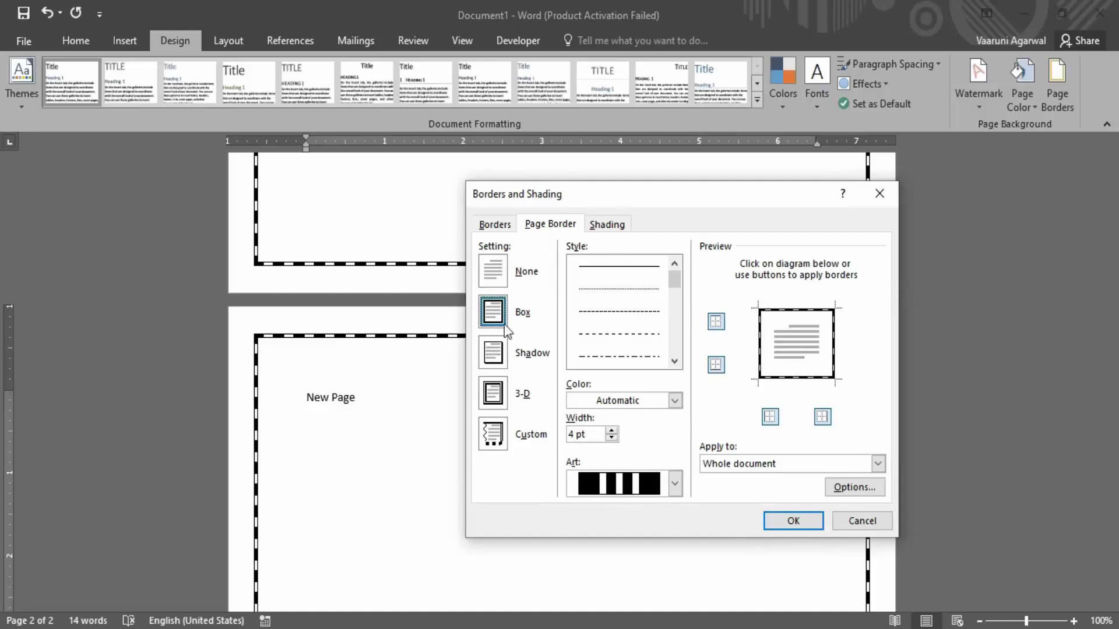
pyautogui.click(505, 358)
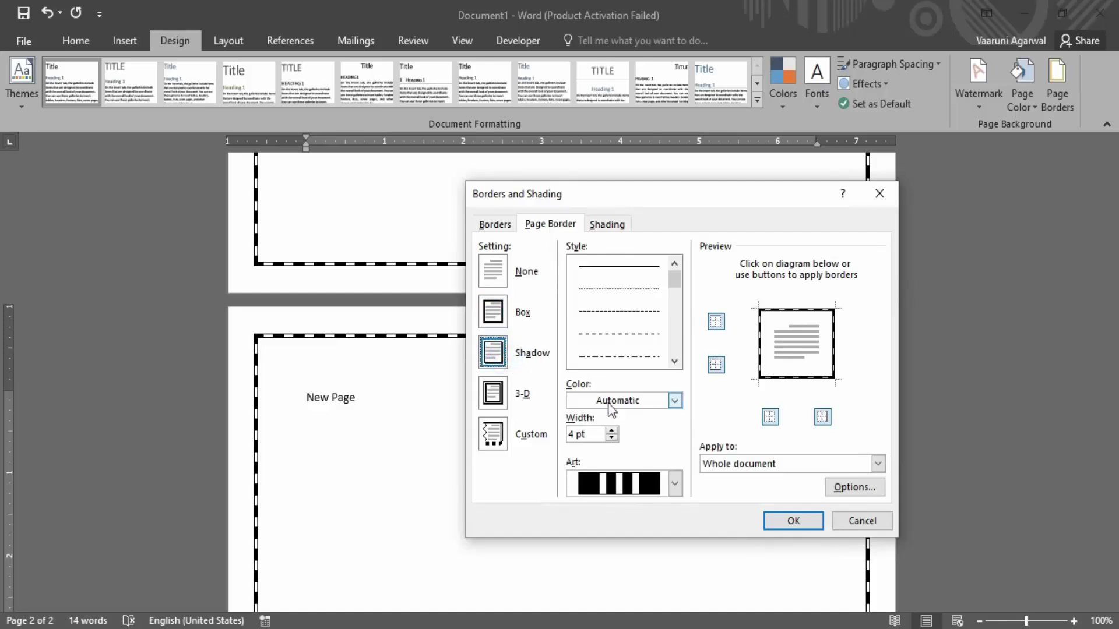
pyautogui.click(794, 520)
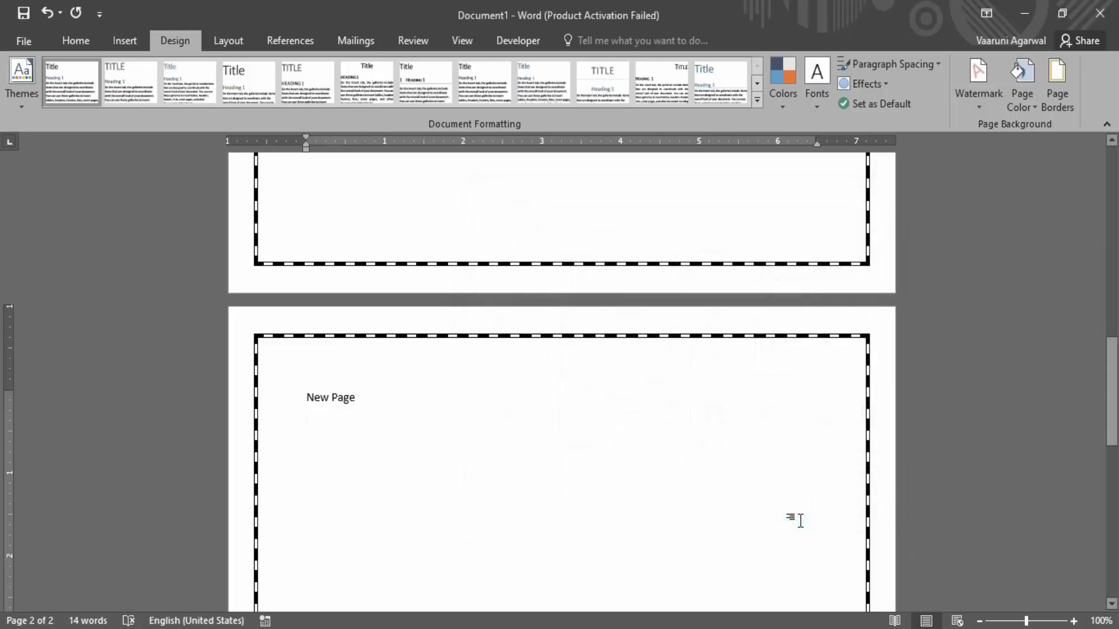
pyautogui.hotkey('ctrl', 'z')
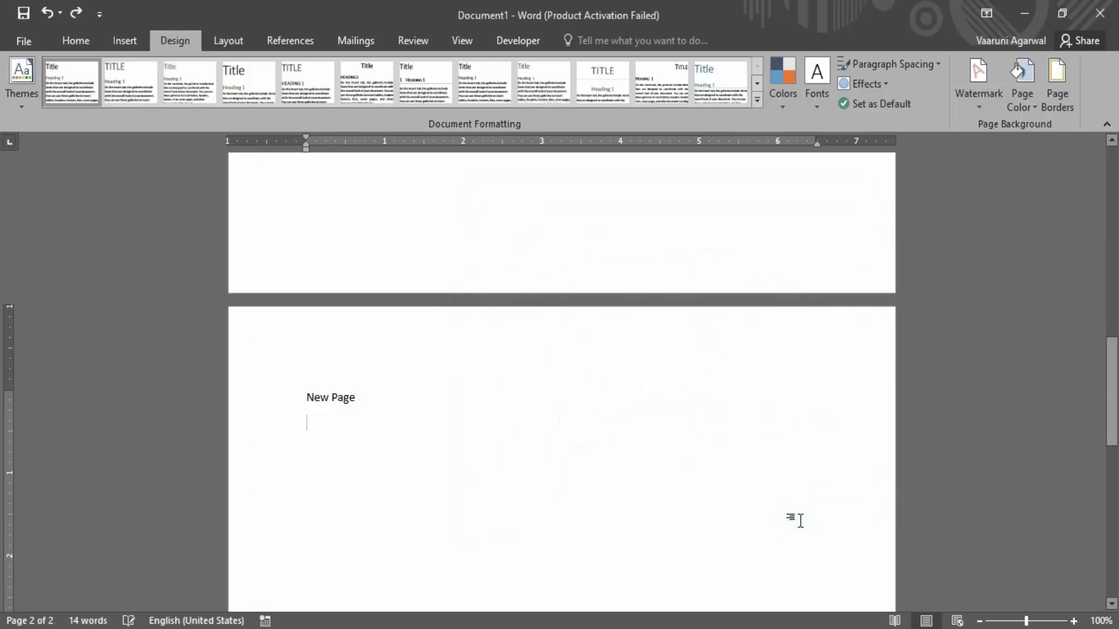
# - Apply a thick 3 pt Shadow border to both pages, then undo it
pyautogui.click(1057, 87)
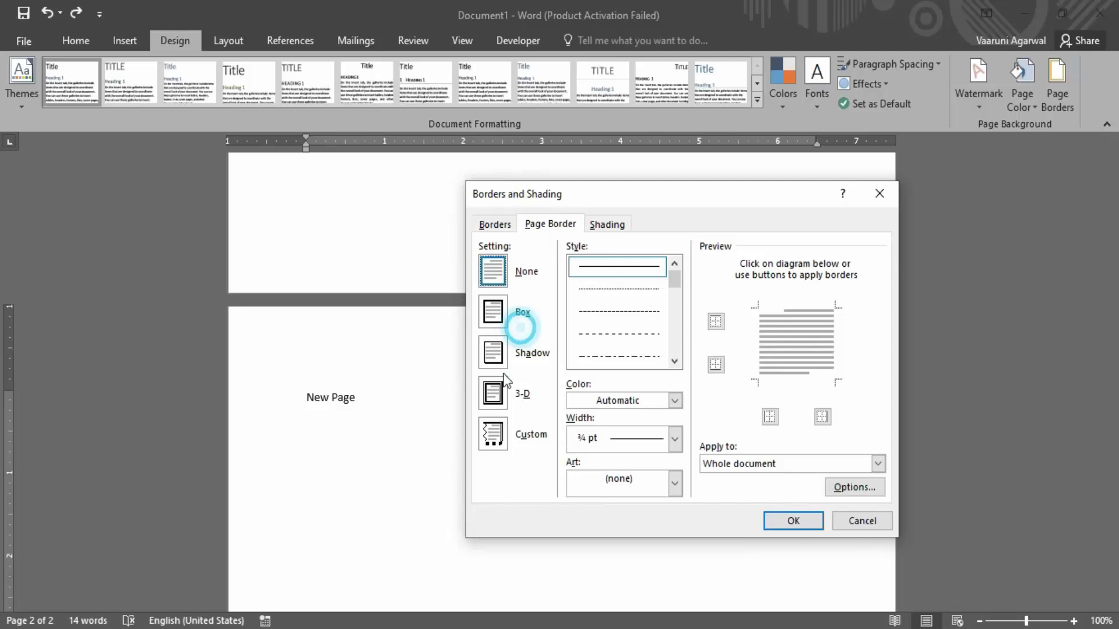
pyautogui.click(484, 351)
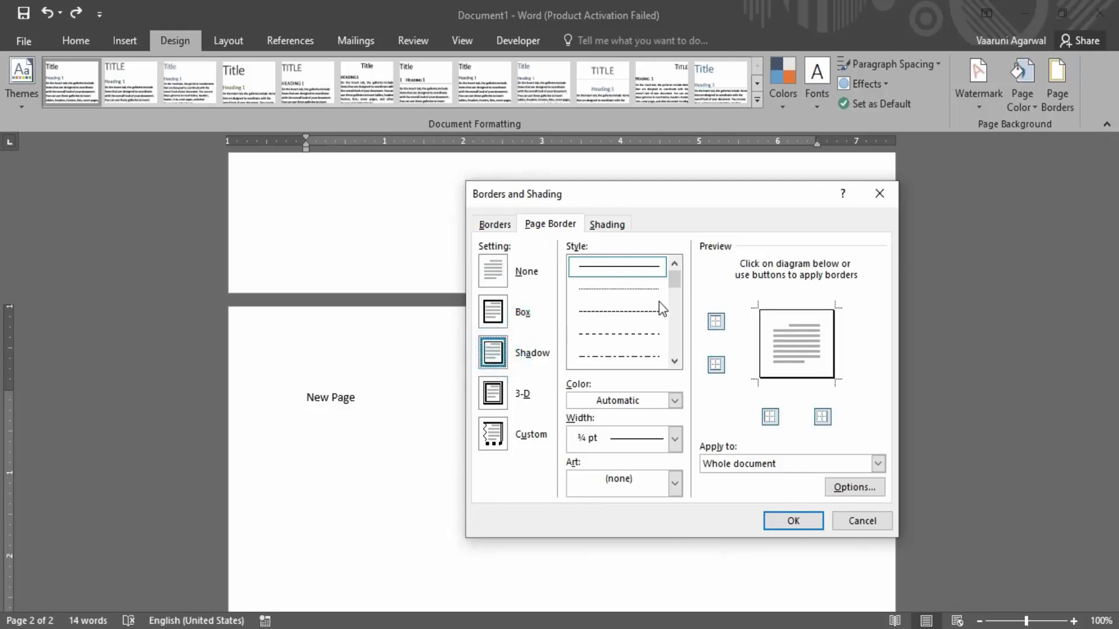
pyautogui.scroll(-2, 663, 309)
pyautogui.click(638, 356)
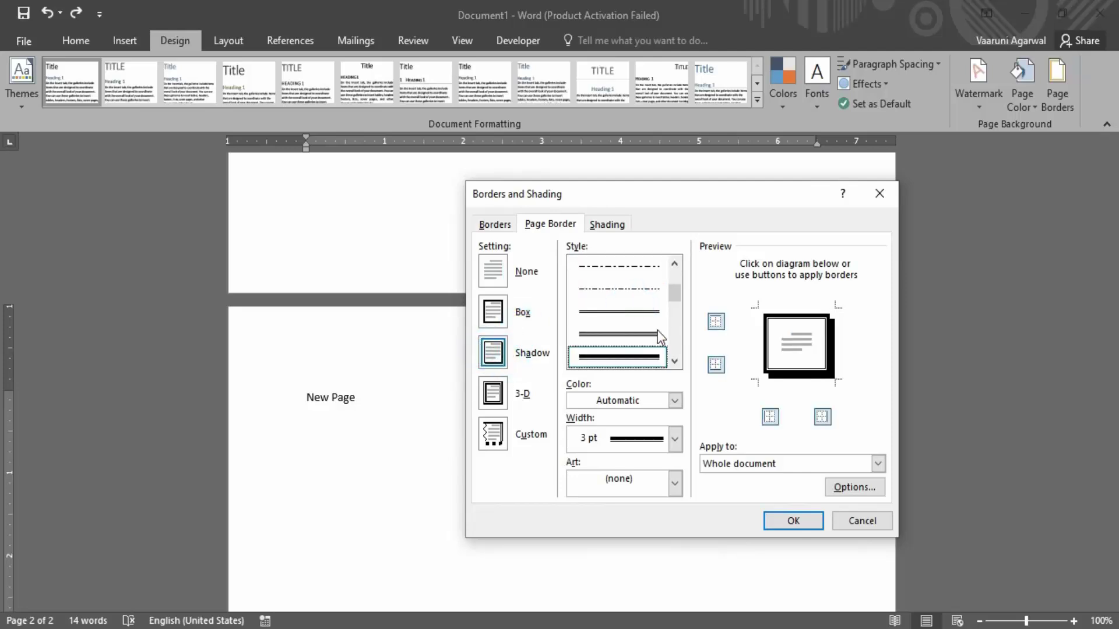
pyautogui.click(799, 519)
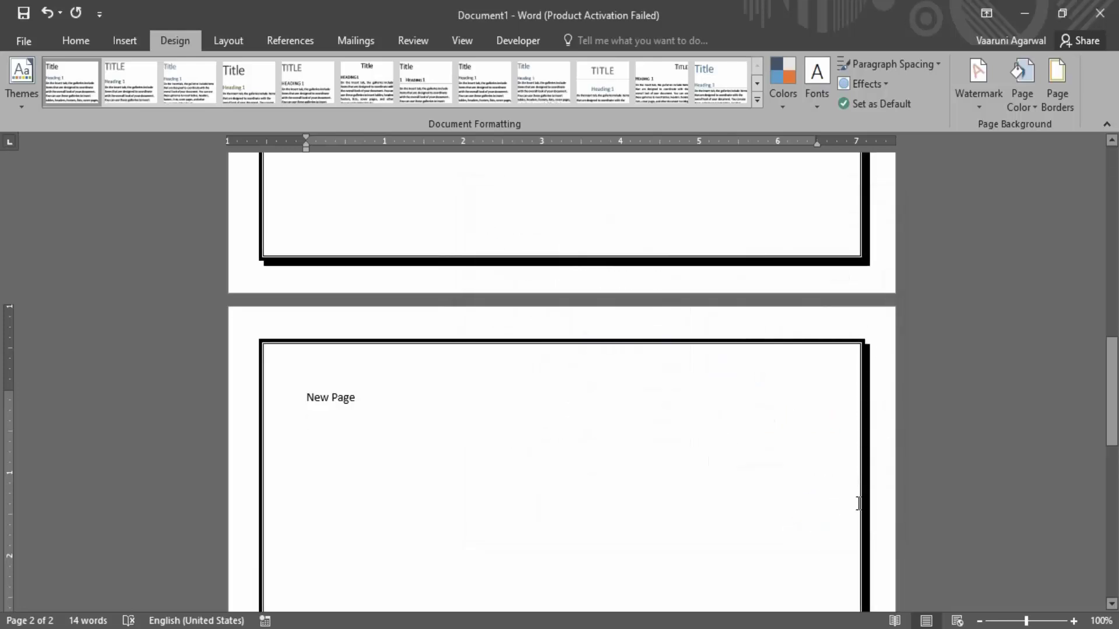
pyautogui.hotkey('ctrl', 'z')
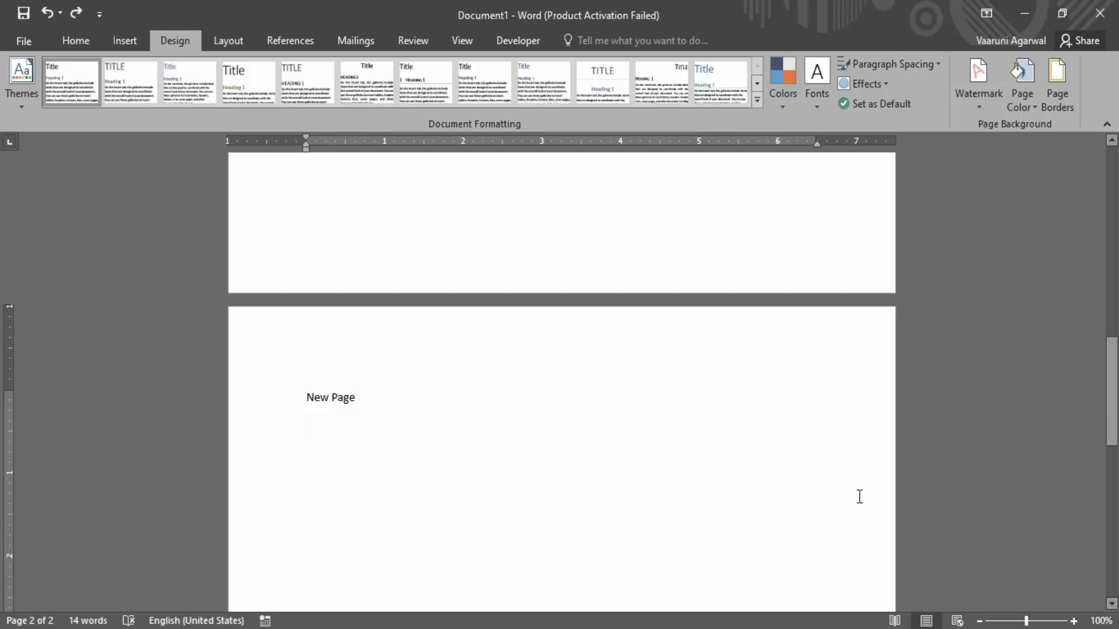
# - Apply a 3-D thick double-line page border to both pages, then undo it
pyautogui.click(1048, 82)
pyautogui.click(505, 405)
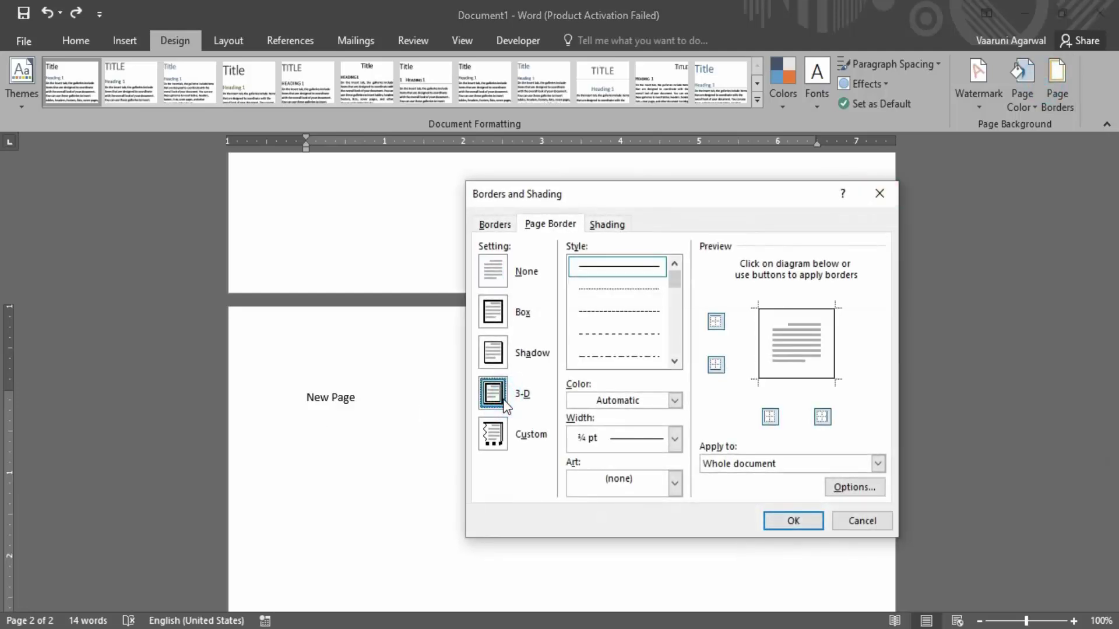
pyautogui.scroll(-3, 629, 345)
pyautogui.click(631, 343)
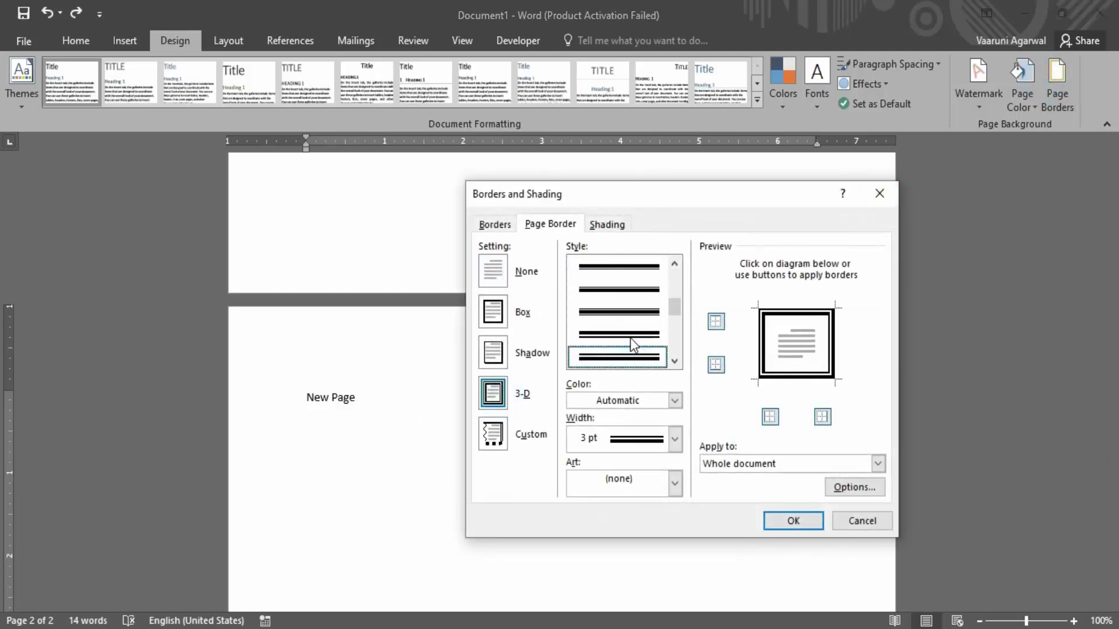
pyautogui.click(765, 519)
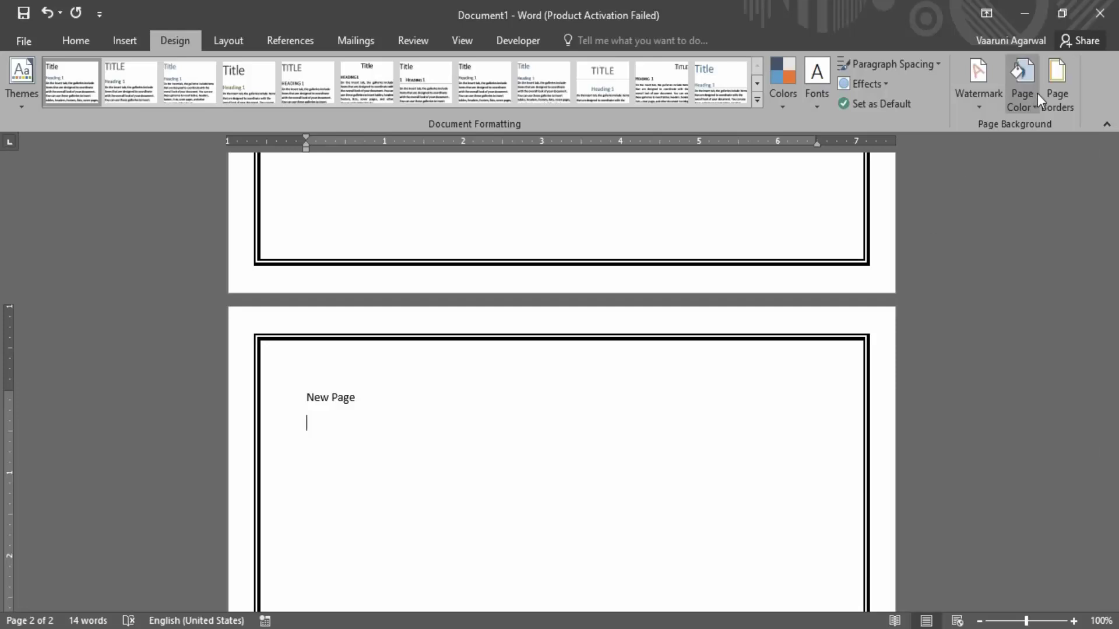
pyautogui.hotkey('ctrl', 'z')
# - Apply the 28 pt cupcake art border to the whole document after trying Shadow and 3-D settings
pyautogui.click(1058, 100)
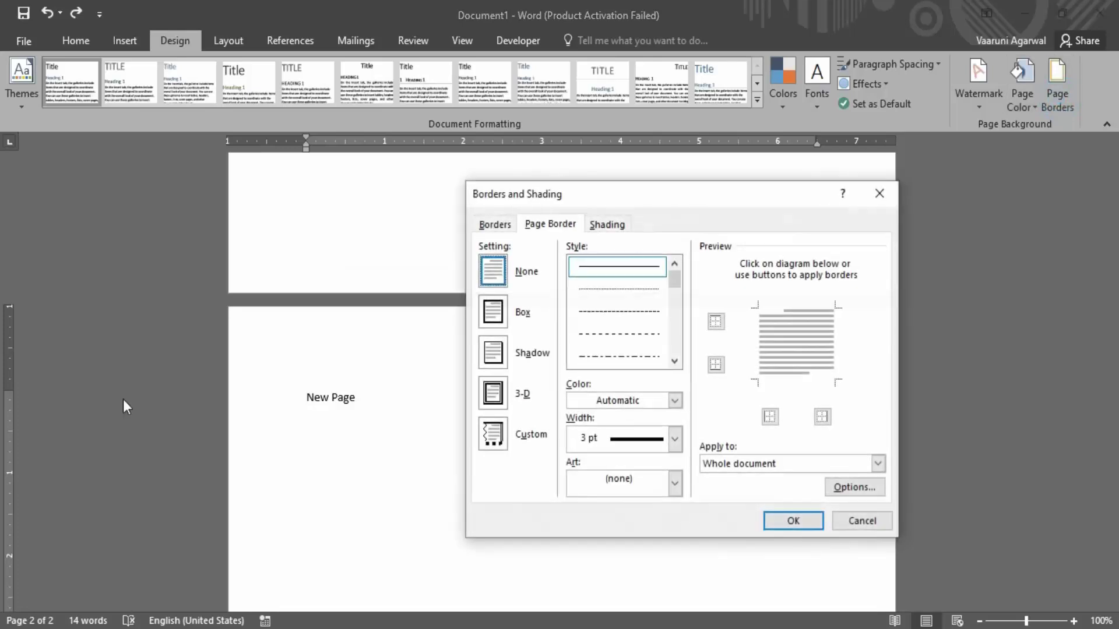
pyautogui.click(501, 400)
pyautogui.click(673, 482)
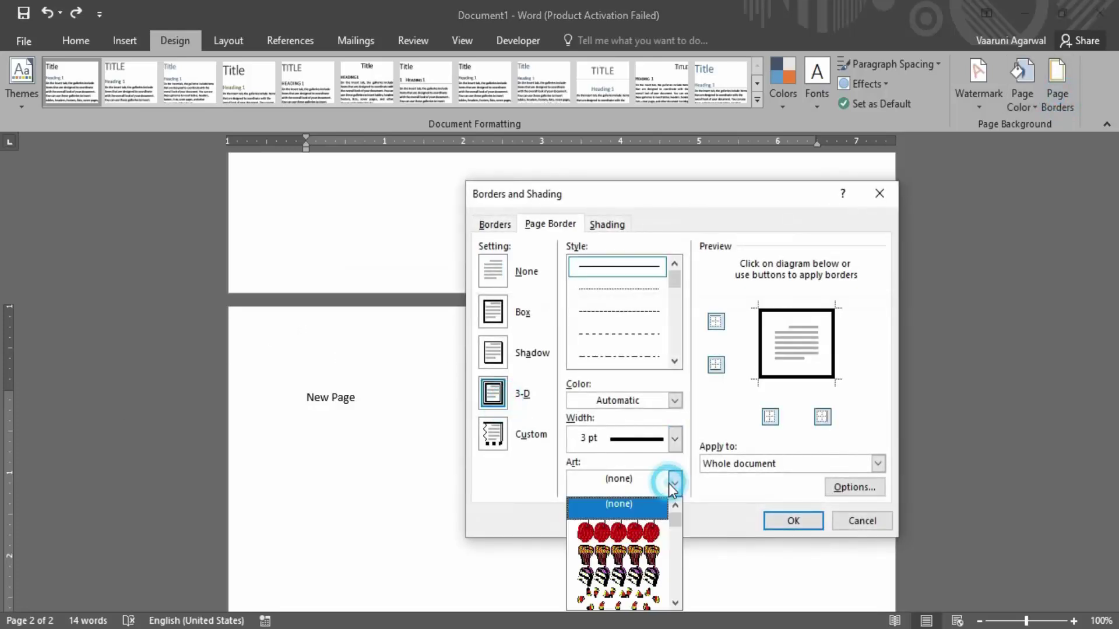
pyautogui.click(619, 551)
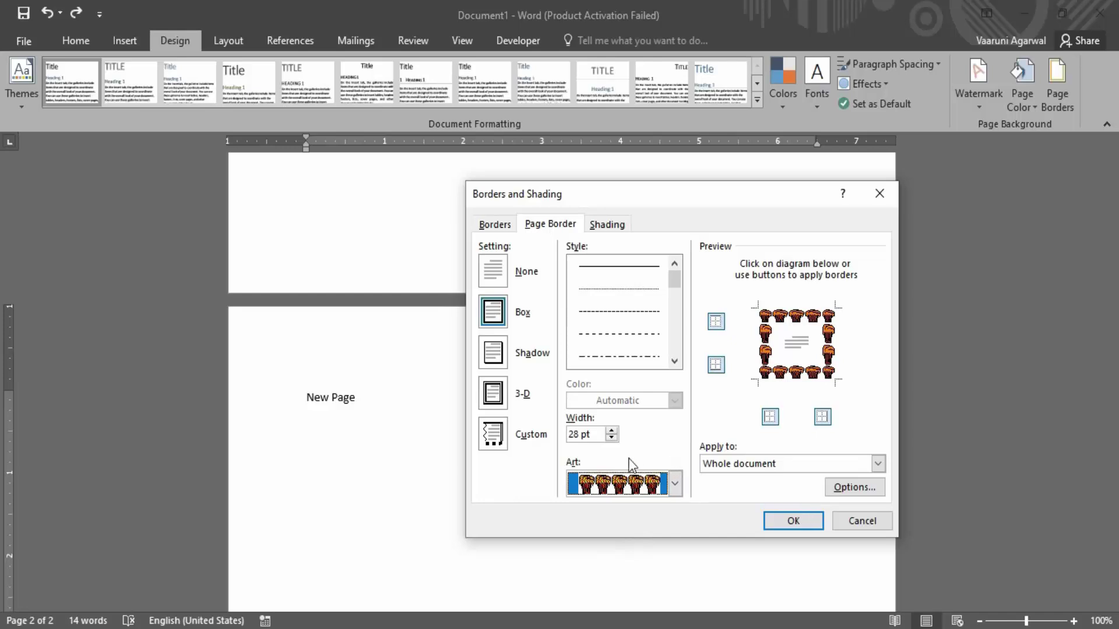
pyautogui.click(513, 358)
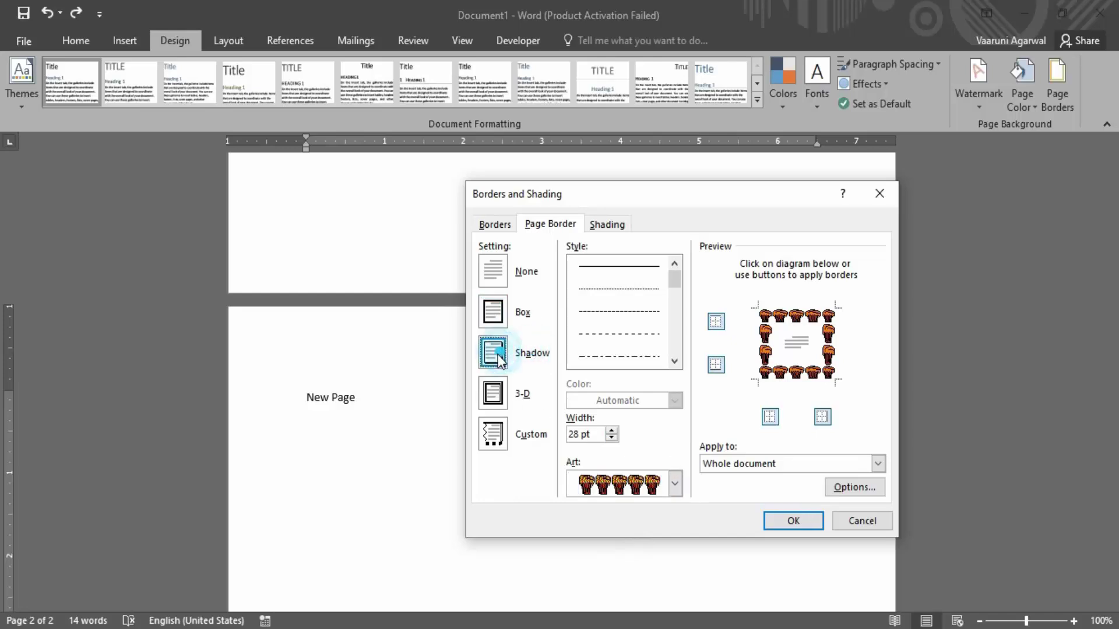
pyautogui.click(495, 394)
pyautogui.click(794, 520)
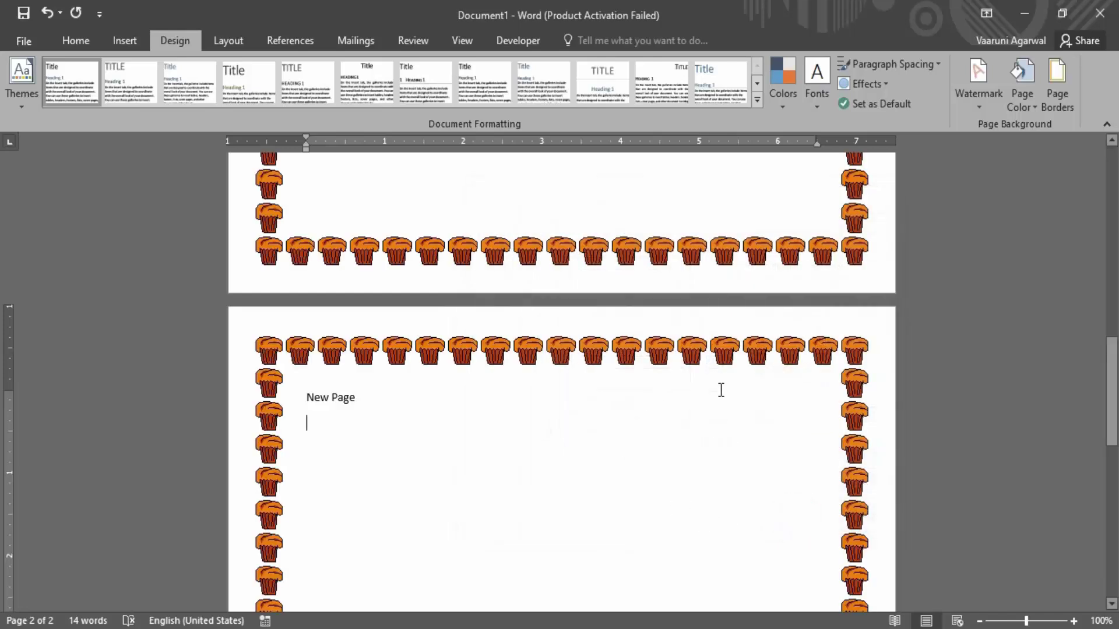